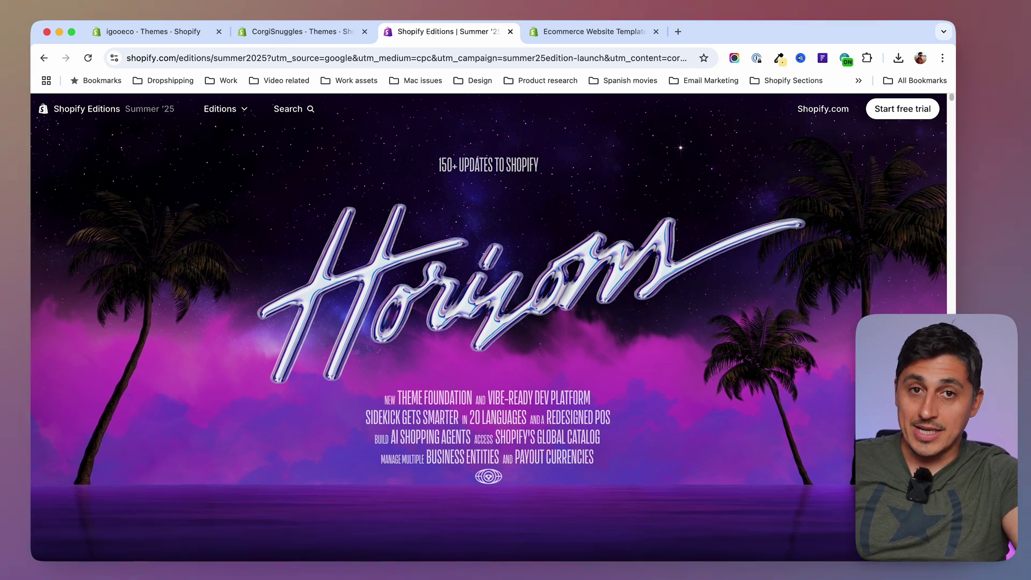
Step: Look through the Themes section of the Shopify Editions Summer '25 page as far as the showcase of 10 new themes
scroll(800, 407, "down", 10)
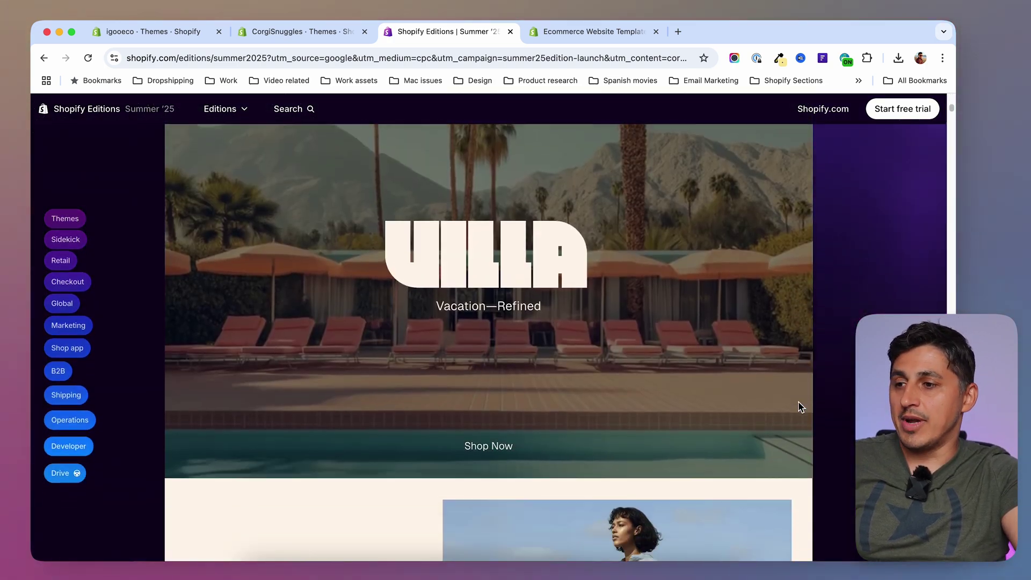
scroll(799, 407, "down", 7)
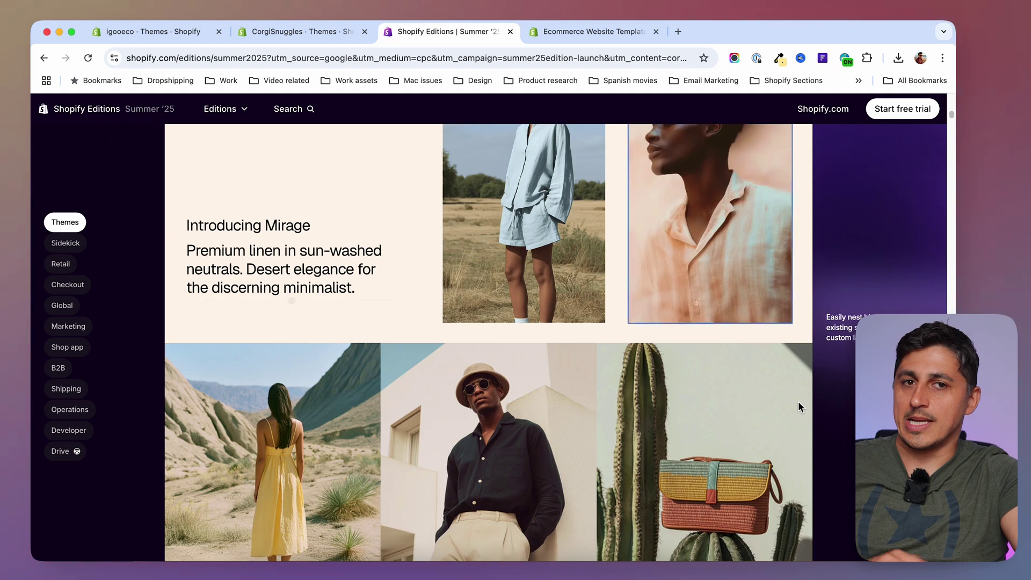
scroll(799, 406, "down", 4)
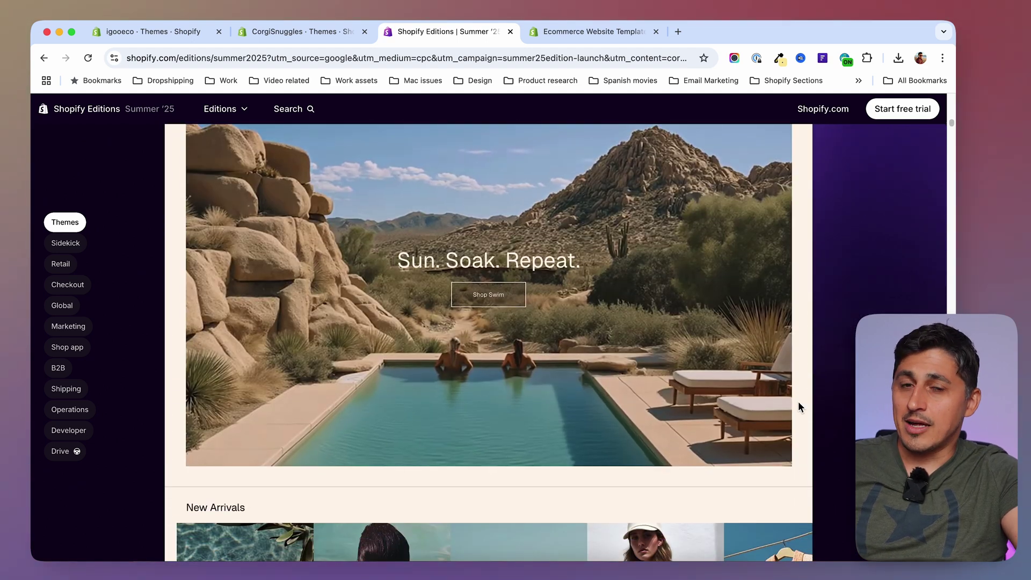
scroll(799, 407, "down", 8)
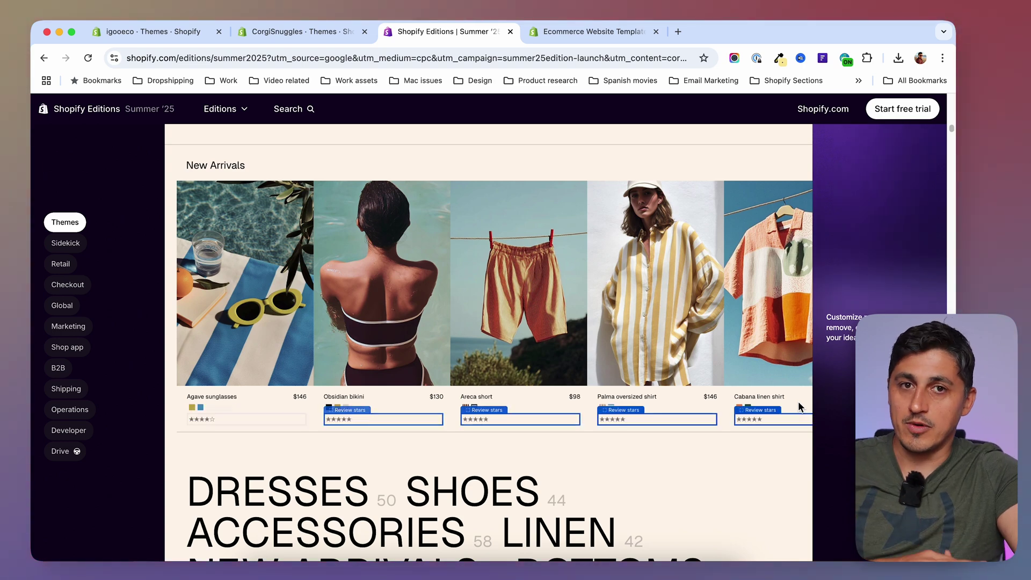
scroll(509, 374, "down", 10)
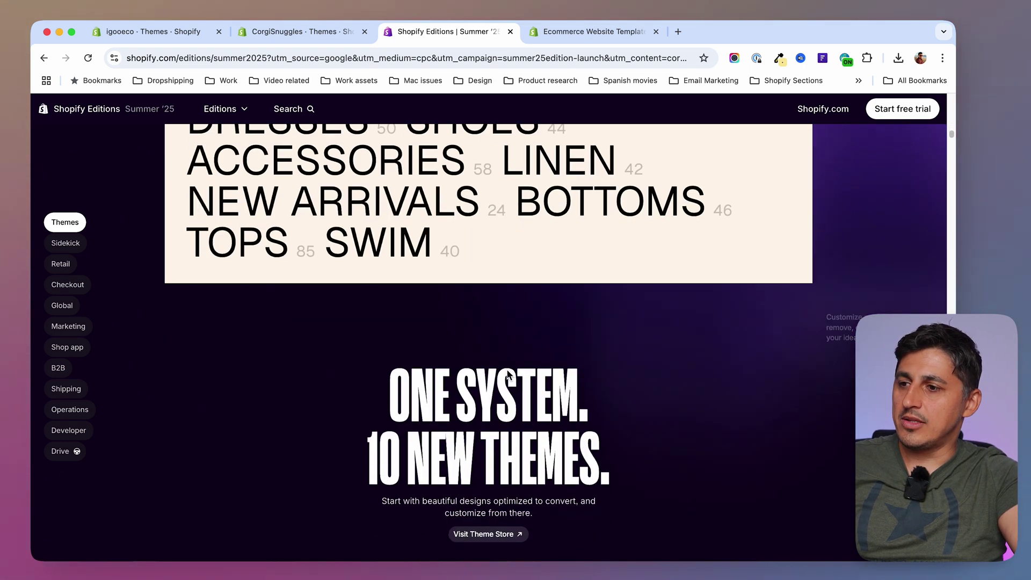
scroll(508, 372, "down", 3)
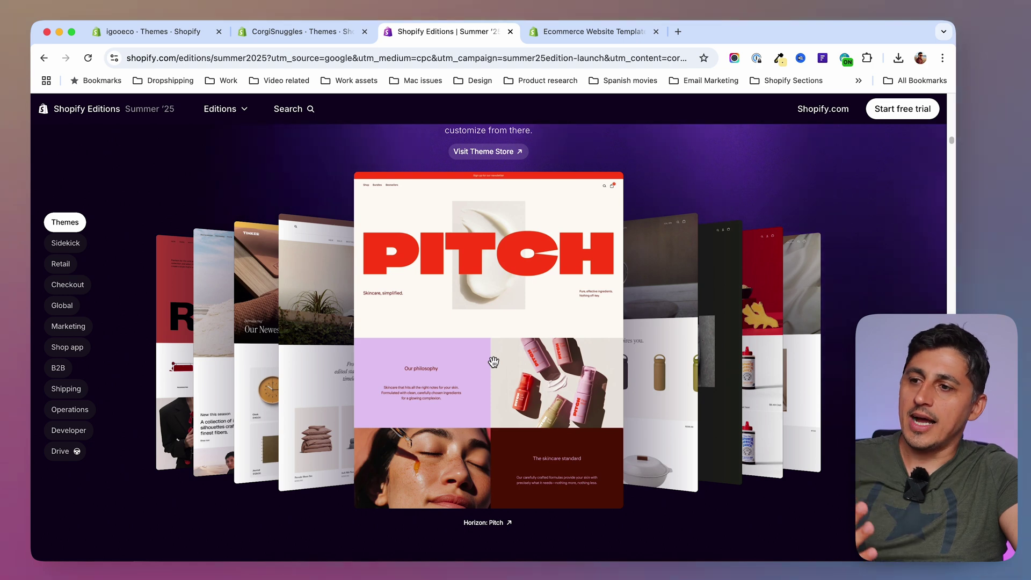
scroll(492, 362, "up", 1)
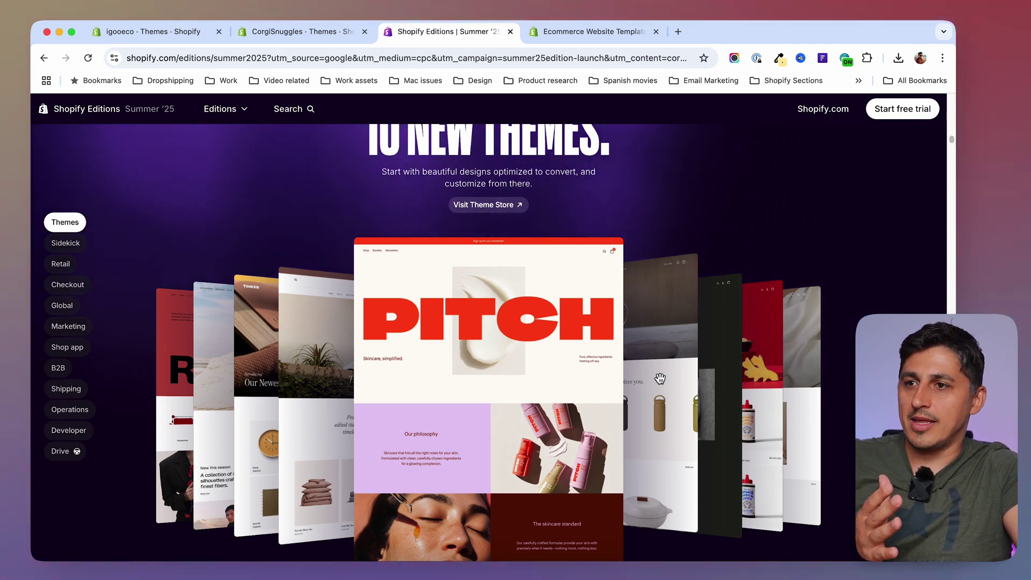
Step: Switch to the Shopify theme store page and filter all themes by the Free price option
left_click(593, 33)
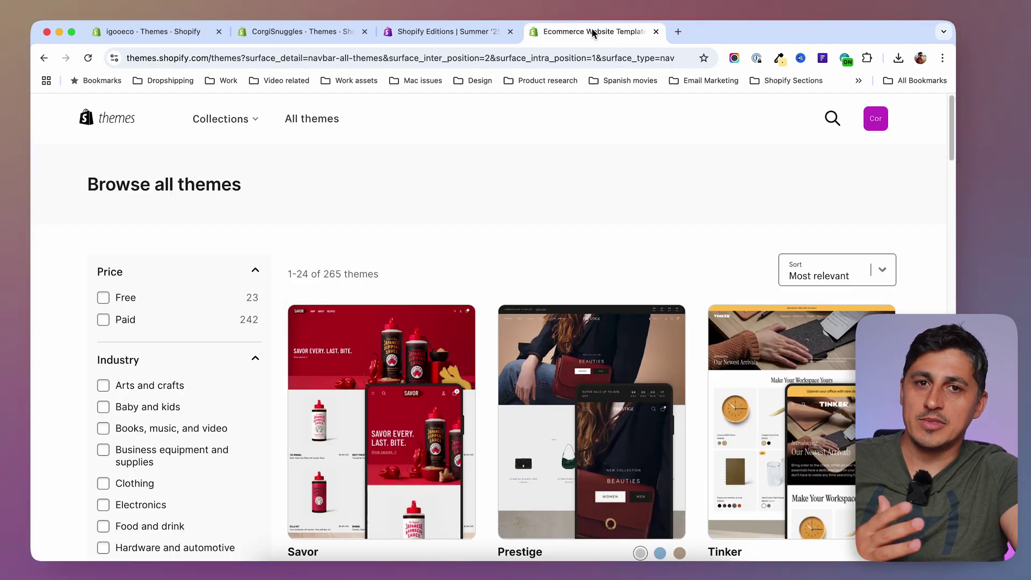
key("ctrl+shift+Tab")
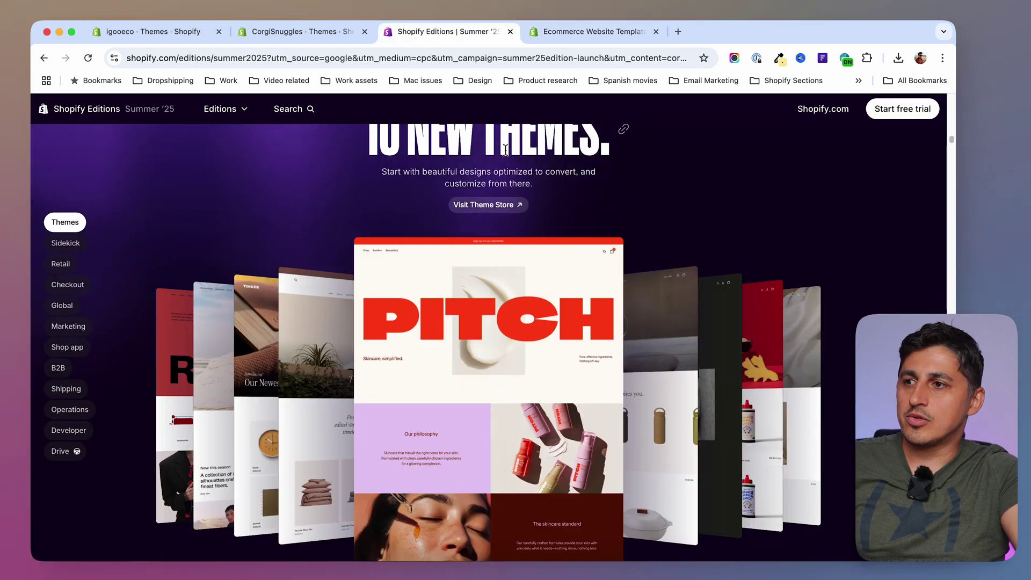
left_click(613, 39)
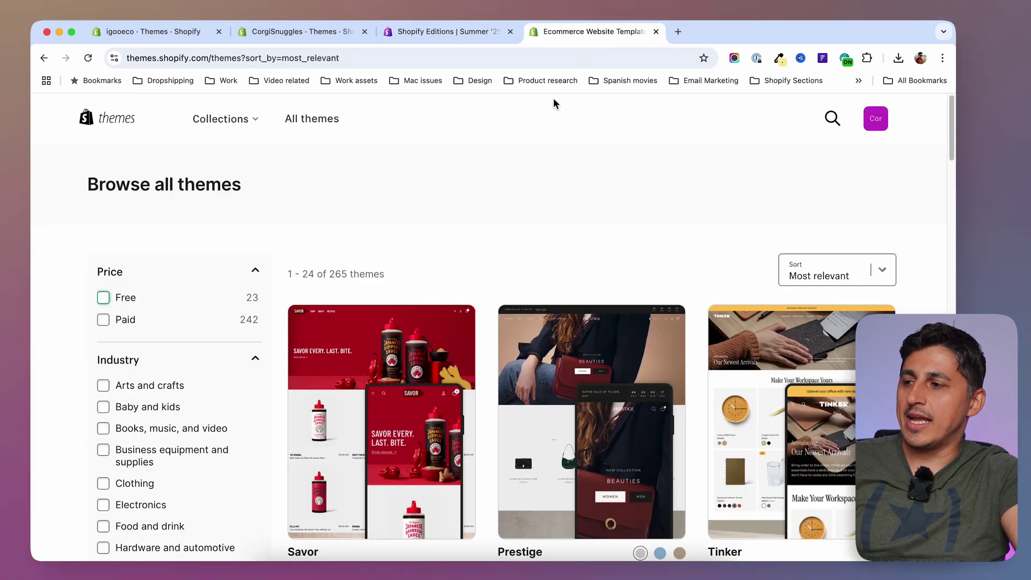
left_click(103, 298)
scroll(907, 290, "down", 3)
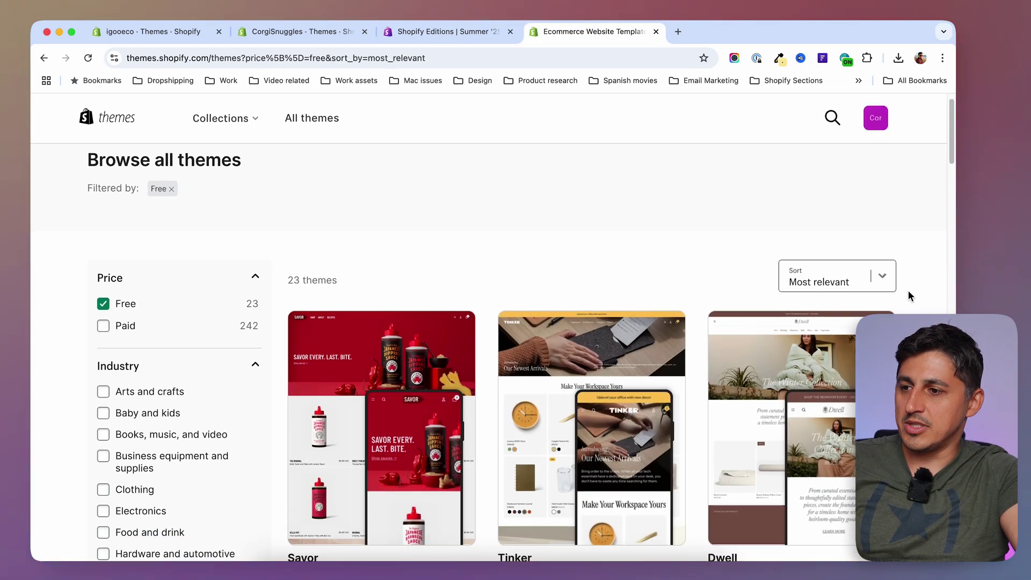
Step: Look through the free themes, including the new Horizon-family designs and older ones such as Dawn and Spotlight
scroll(696, 294, "up", 3)
scroll(695, 299, "down", 3)
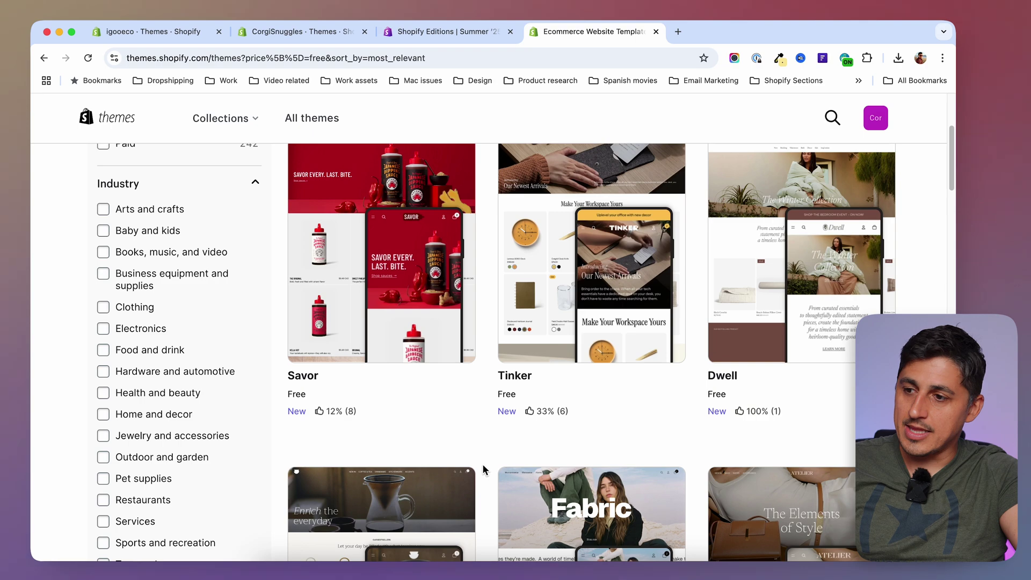
scroll(483, 469, "down", 10)
scroll(483, 469, "down", 7)
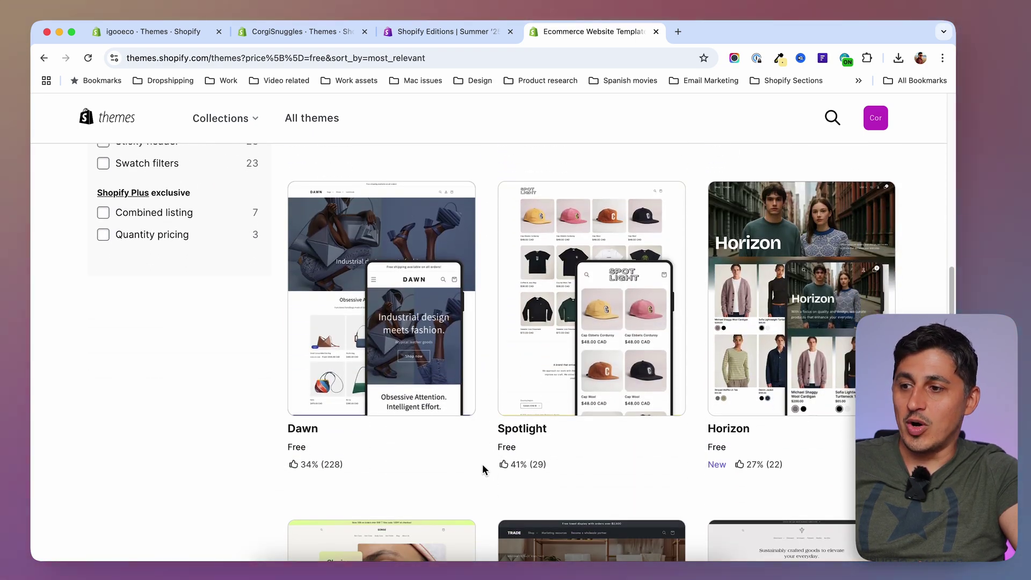
scroll(482, 469, "down", 2)
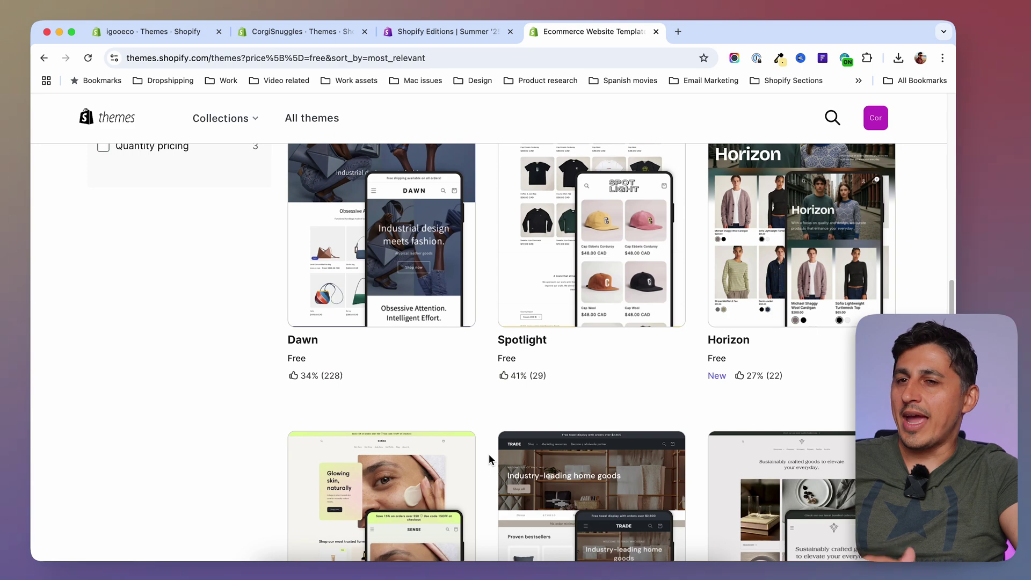
scroll(489, 459, "up", 20)
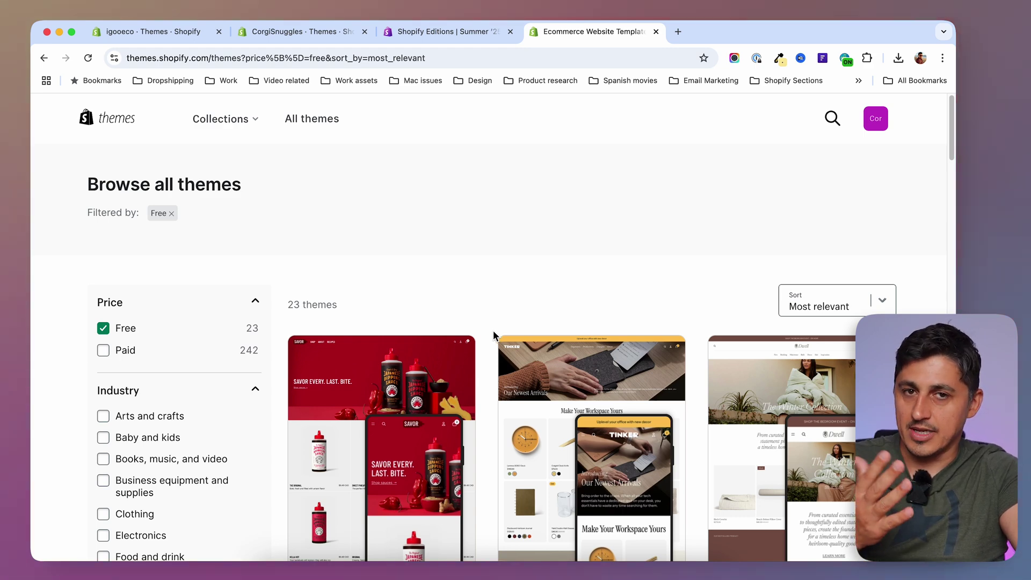
scroll(493, 319, "down", 4)
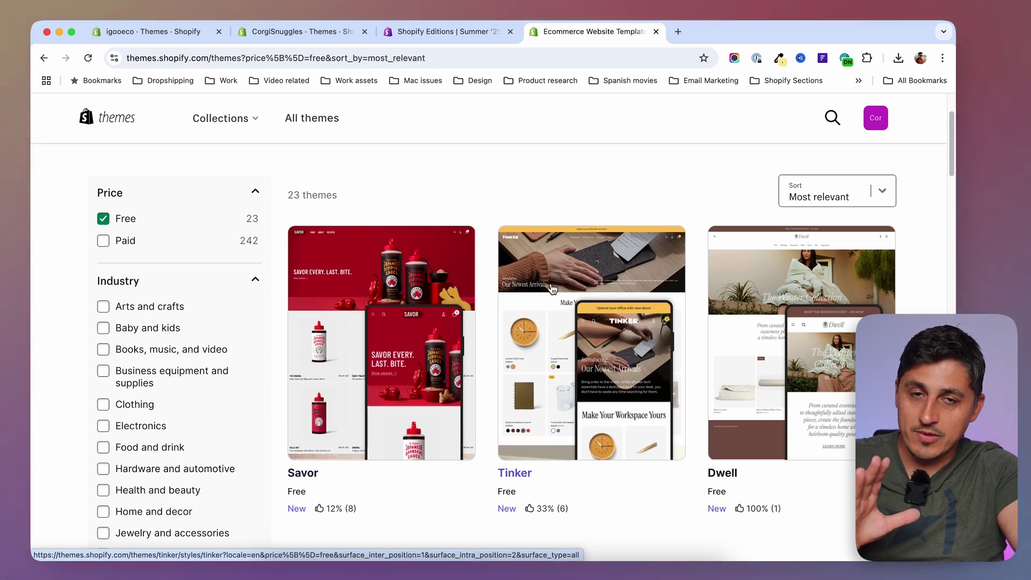
Step: Check the version details on the Savor and Tinker theme pages, returning to the free themes list after each
scroll(638, 313, "down", 2)
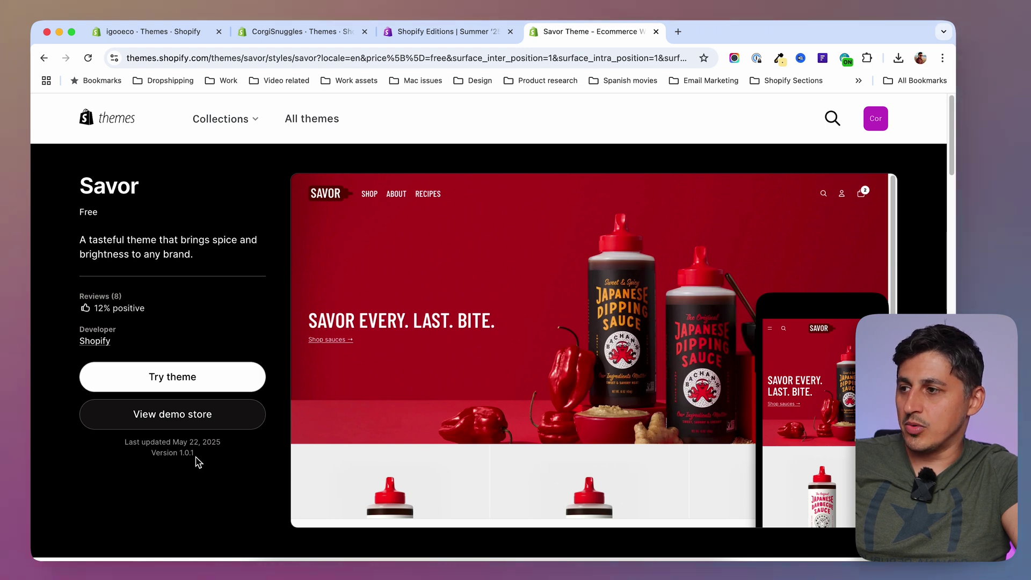
left_click(45, 62)
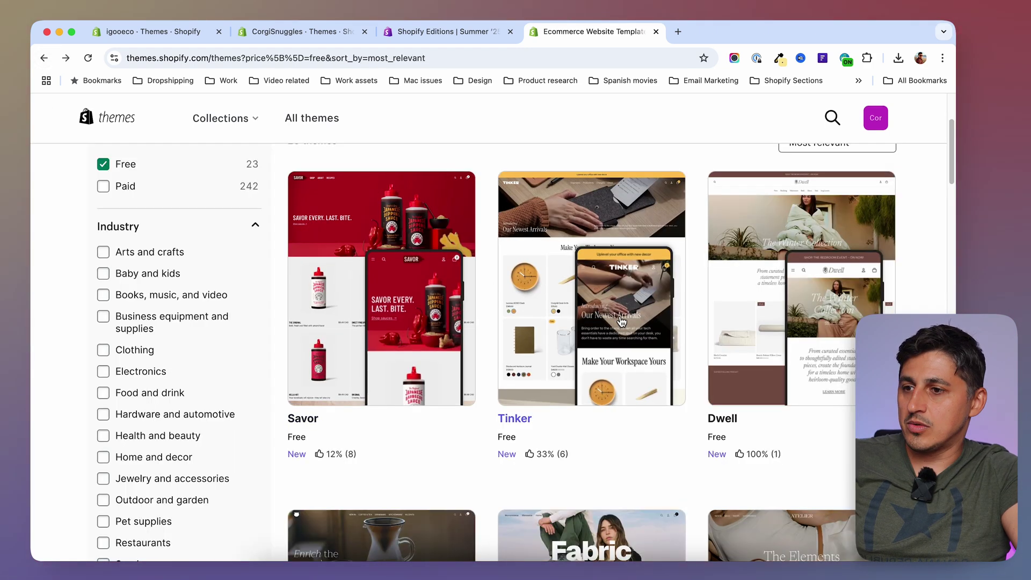
left_click(620, 318)
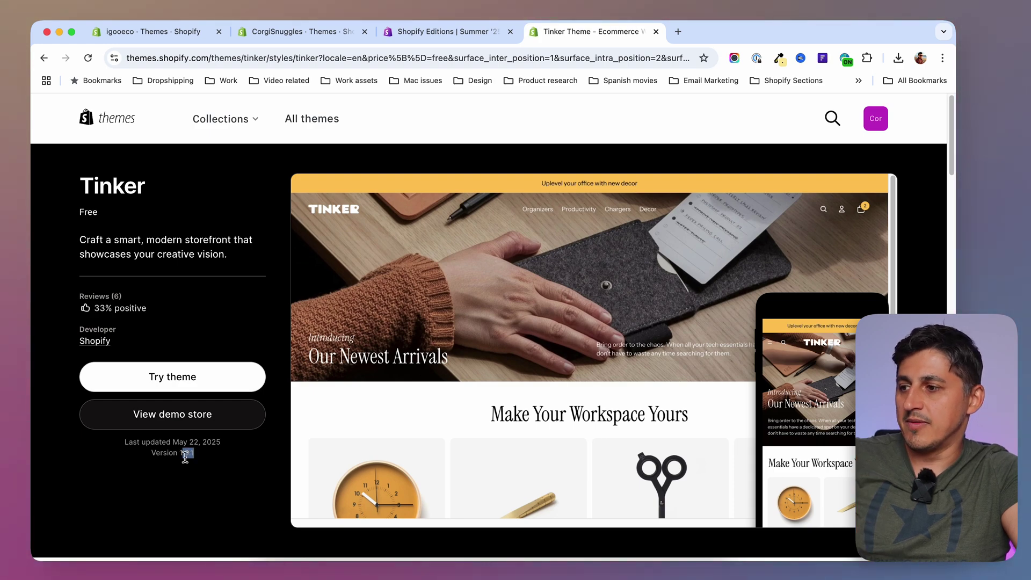
left_click(45, 58)
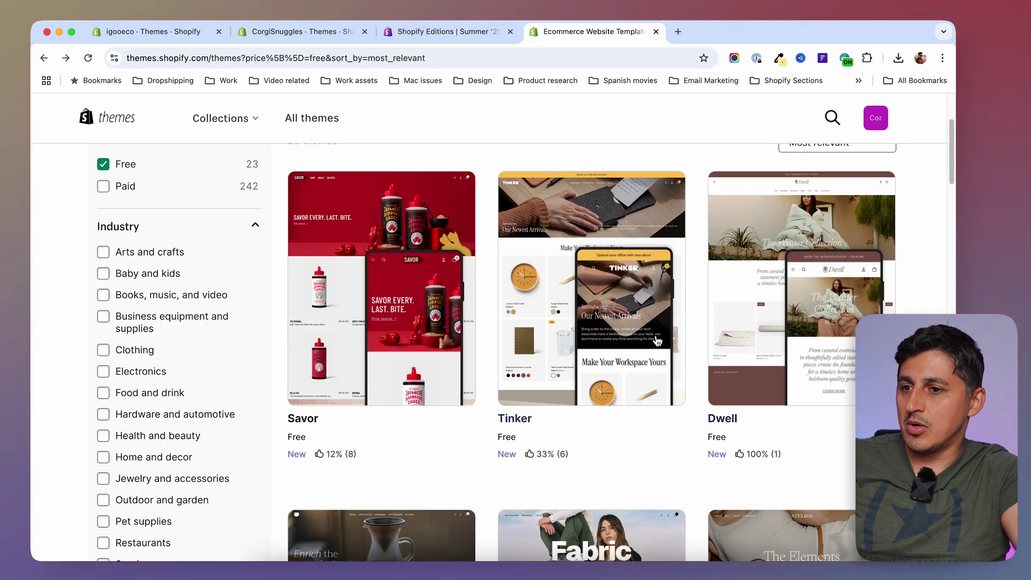
Step: Check the version details on the Spotlight and Dawn theme pages and return to the free themes list
scroll(557, 348, "down", 10)
scroll(557, 348, "down", 12)
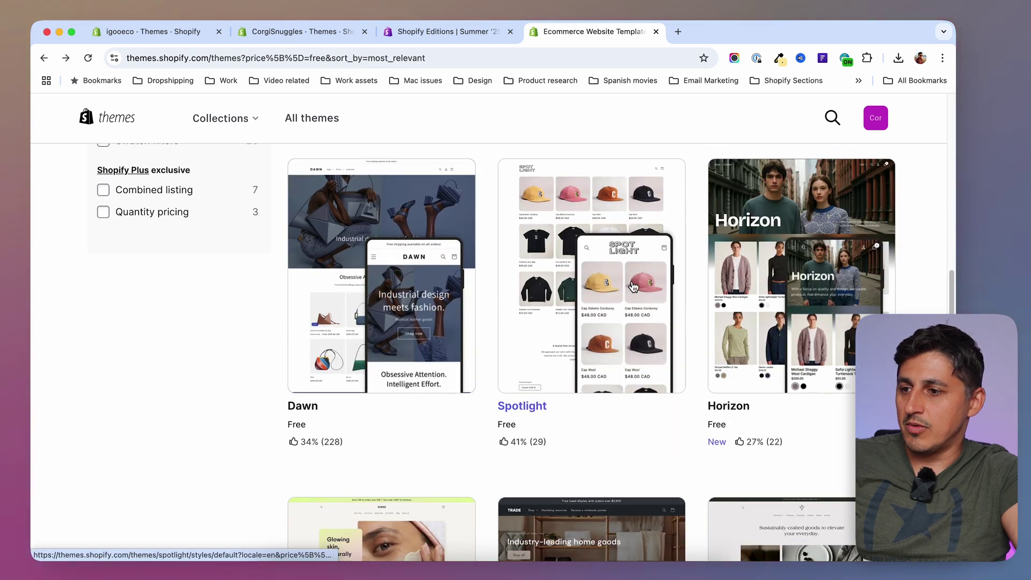
left_click(597, 276)
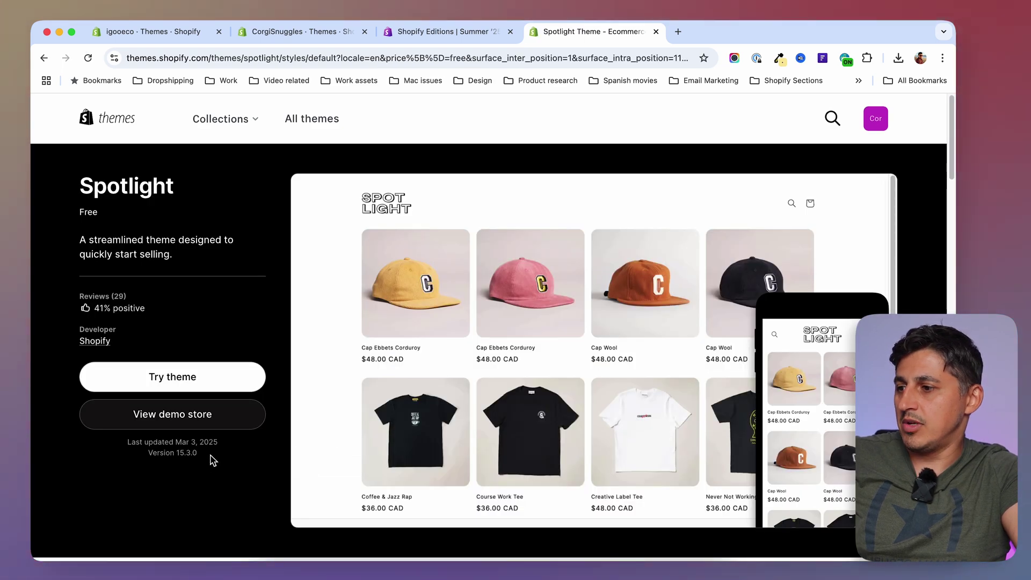
left_click(44, 58)
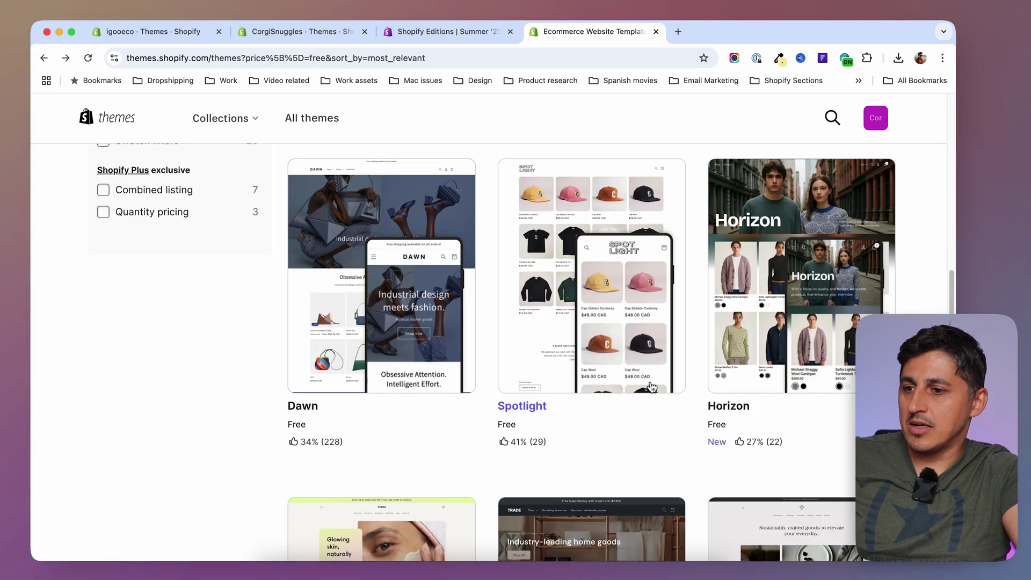
scroll(559, 414, "down", 1)
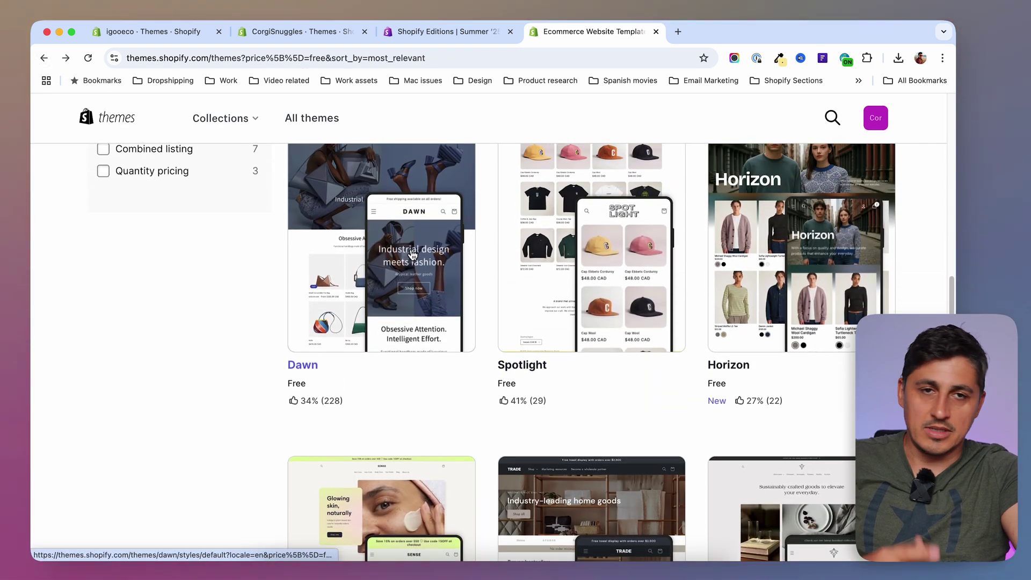
left_click(412, 254)
left_click_drag(177, 452, 205, 462)
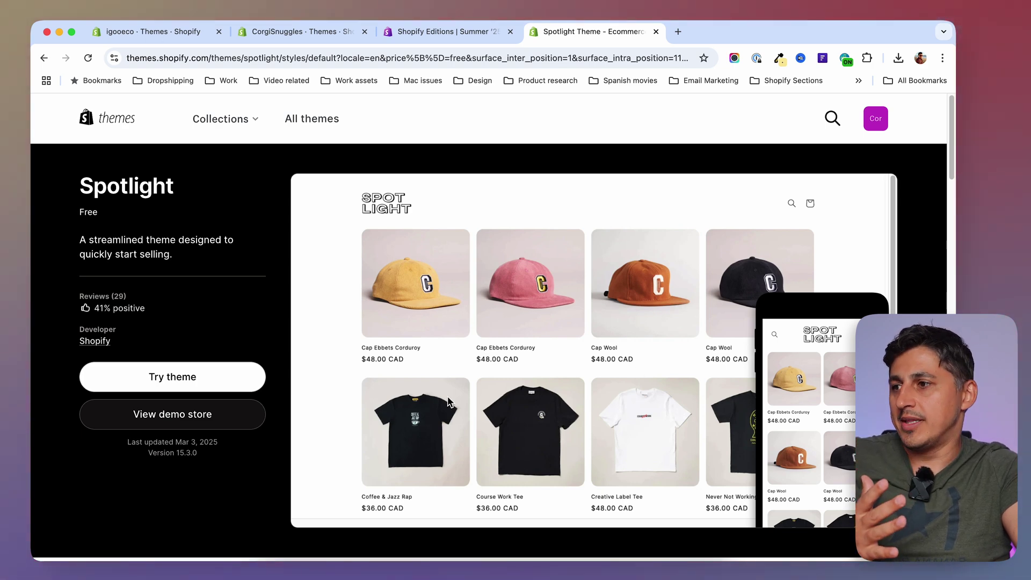
key("super+bracketleft")
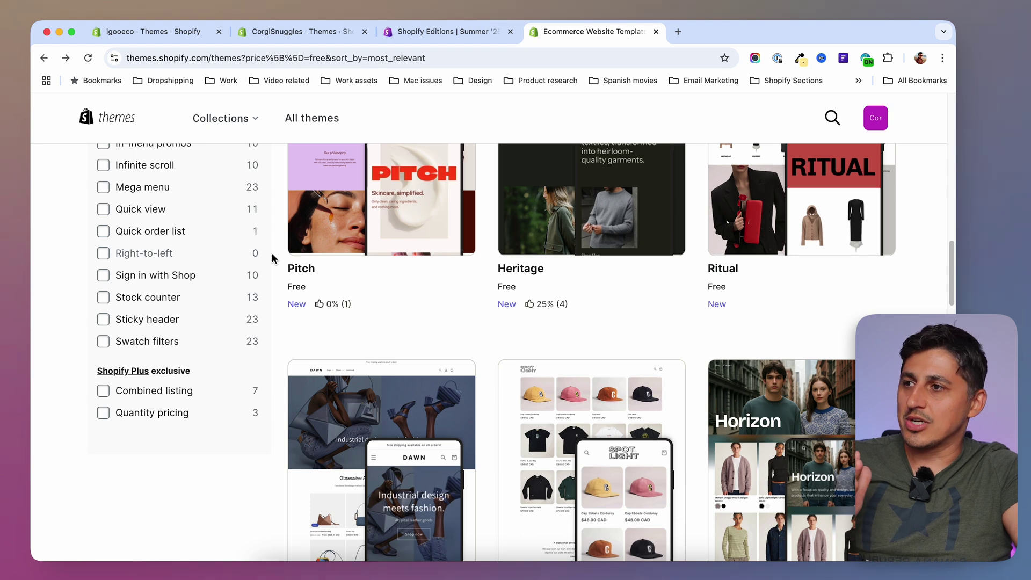
Step: Switch to the CorgiSnuggles store admin and open the current Horizon theme in the theme editor
left_click(304, 34)
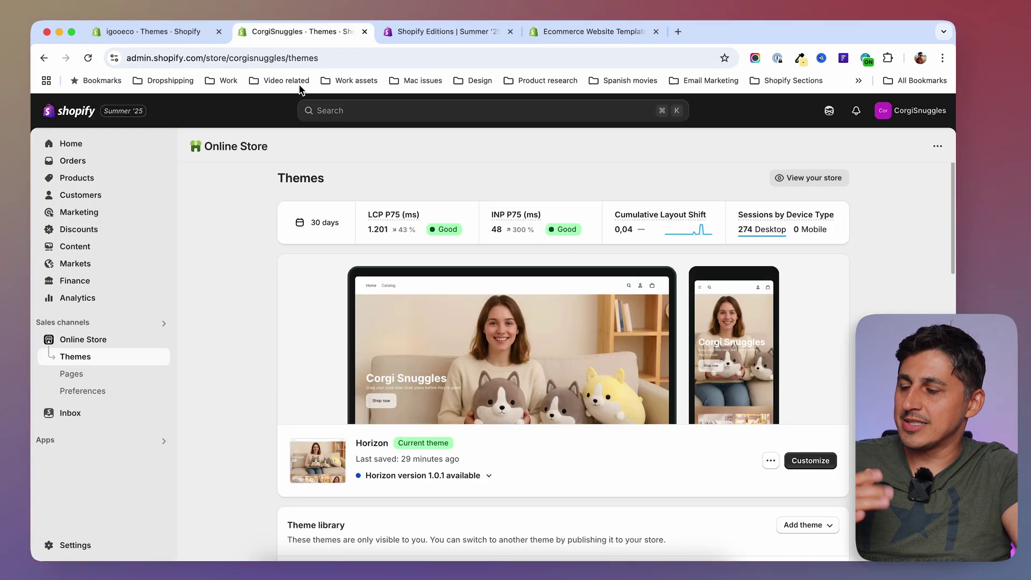
scroll(254, 359, "down", 2)
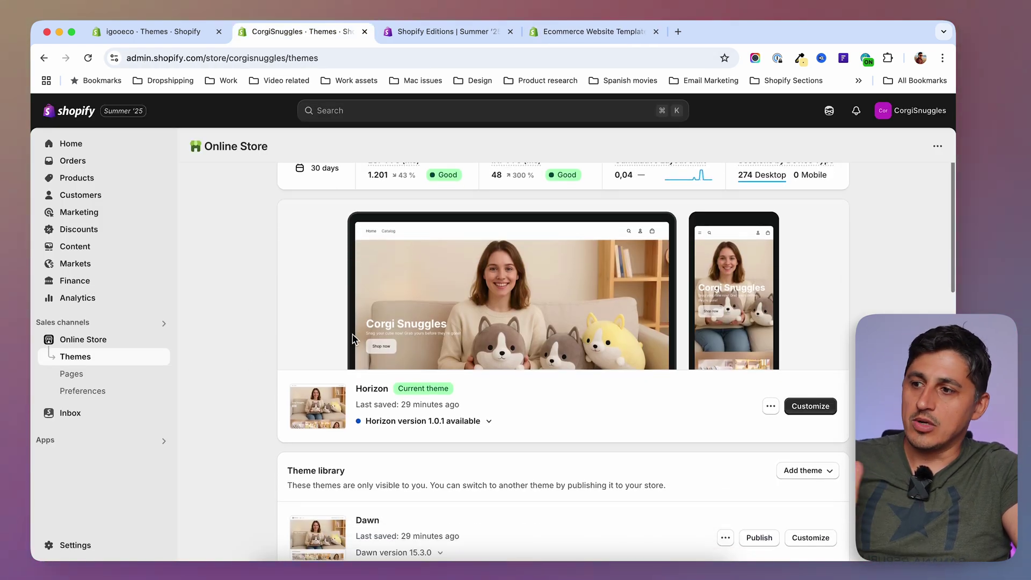
left_click(817, 410)
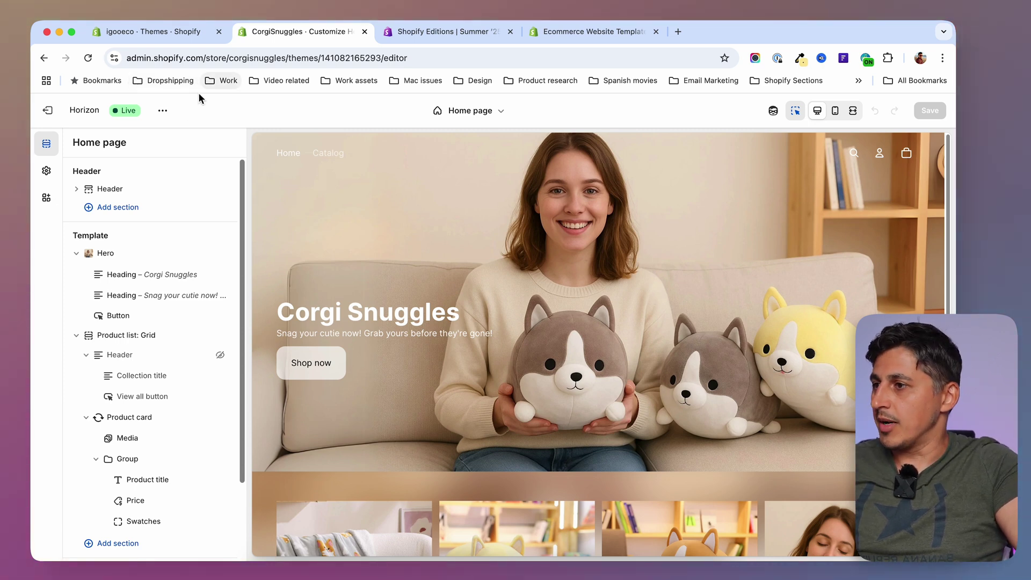
Step: Open the store's themes page in a separate browser tab and open the Dawn theme in the theme editor there
right_click(52, 118)
left_click(75, 116)
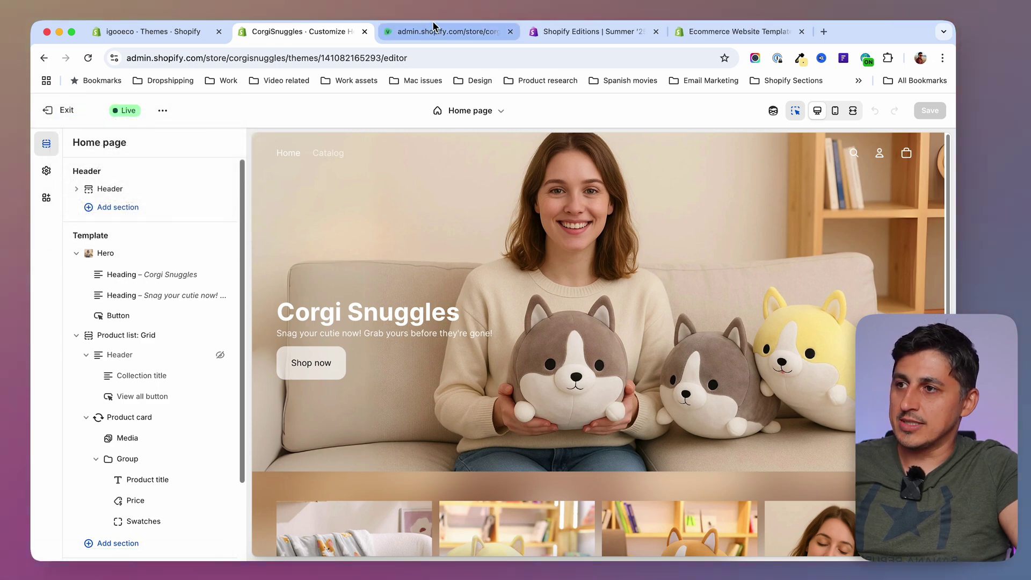
left_click(433, 31)
scroll(762, 392, "down", 5)
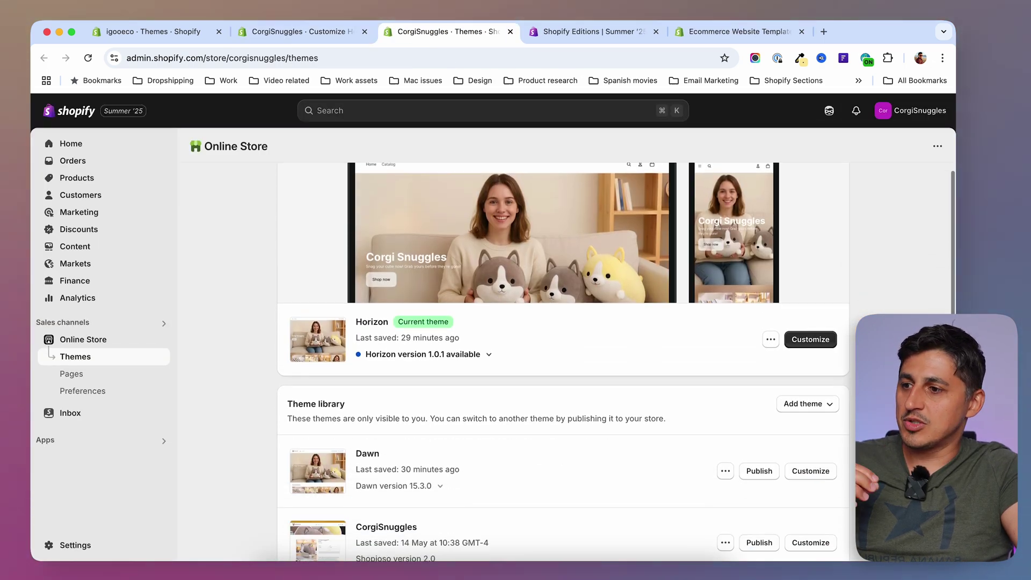
left_click(816, 388)
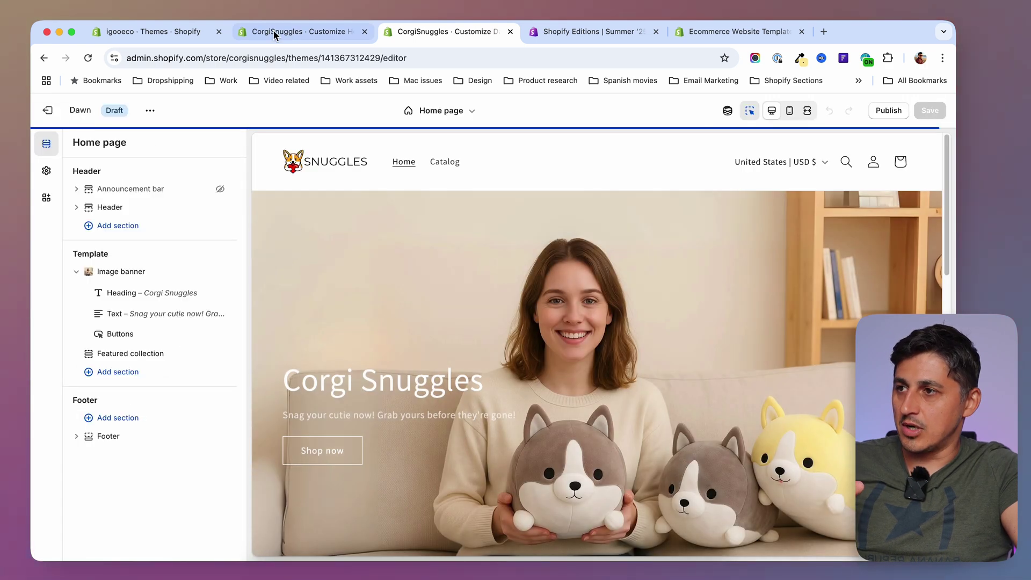
Step: Compare the Horizon and Dawn home page editors, and open the list of sections that can be added to Dawn's template
left_click(341, 33)
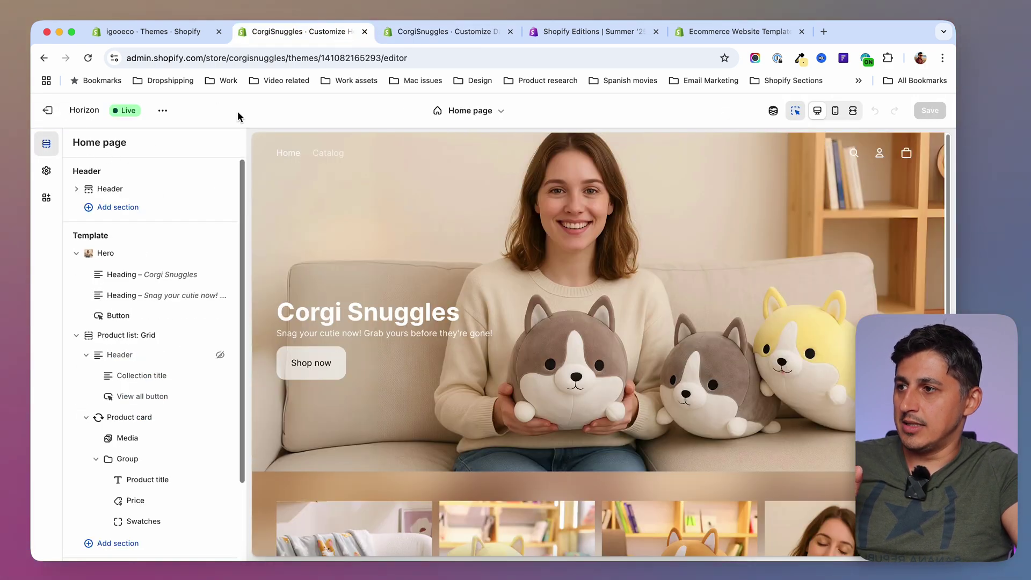
left_click(454, 32)
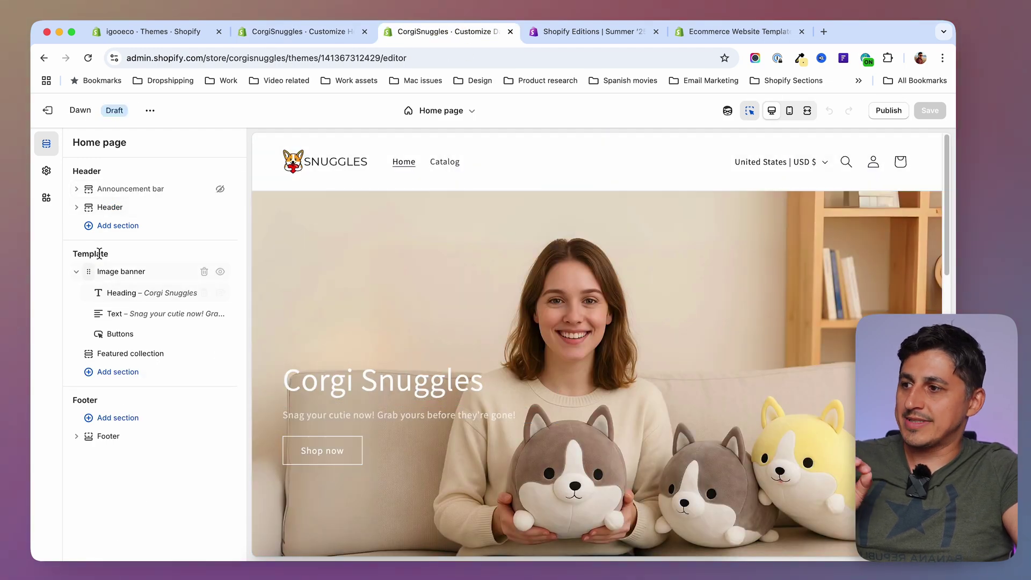
left_click(90, 373)
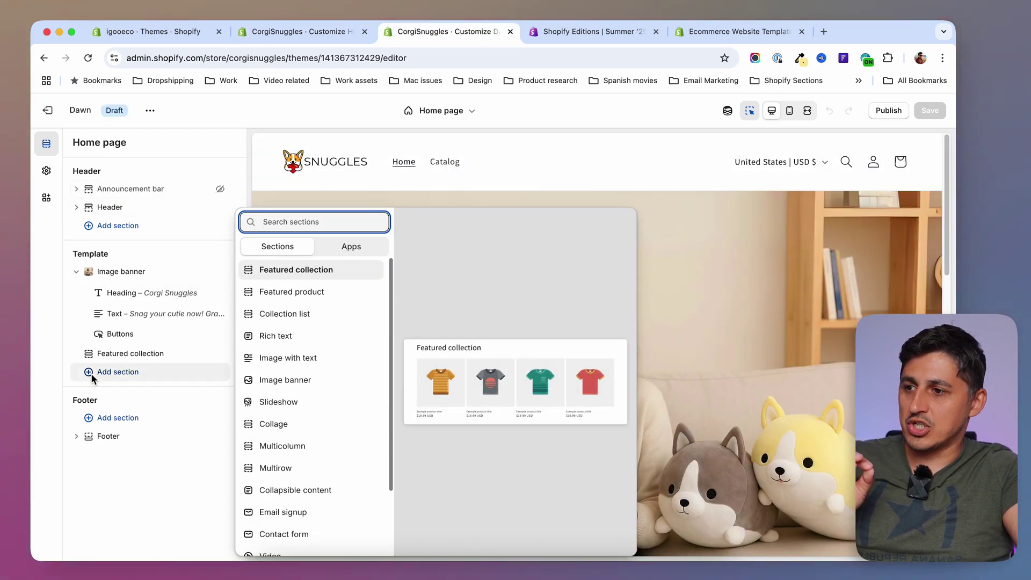
Step: Add an Image with text section below the featured collection in Dawn's home page template and open the list of blocks it accepts
scroll(313, 391, "down", 3)
scroll(314, 376, "up", 3)
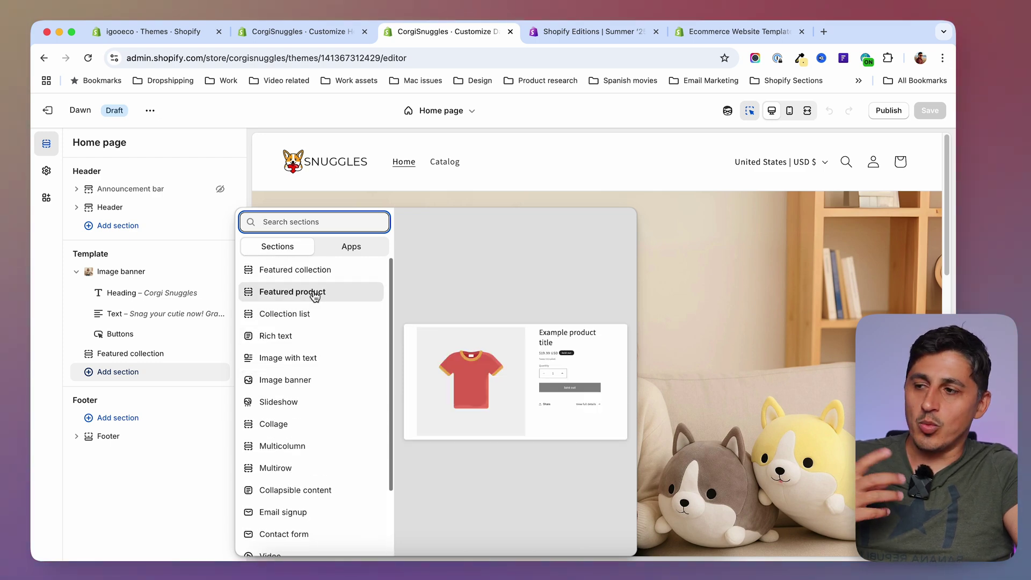
left_click(321, 364)
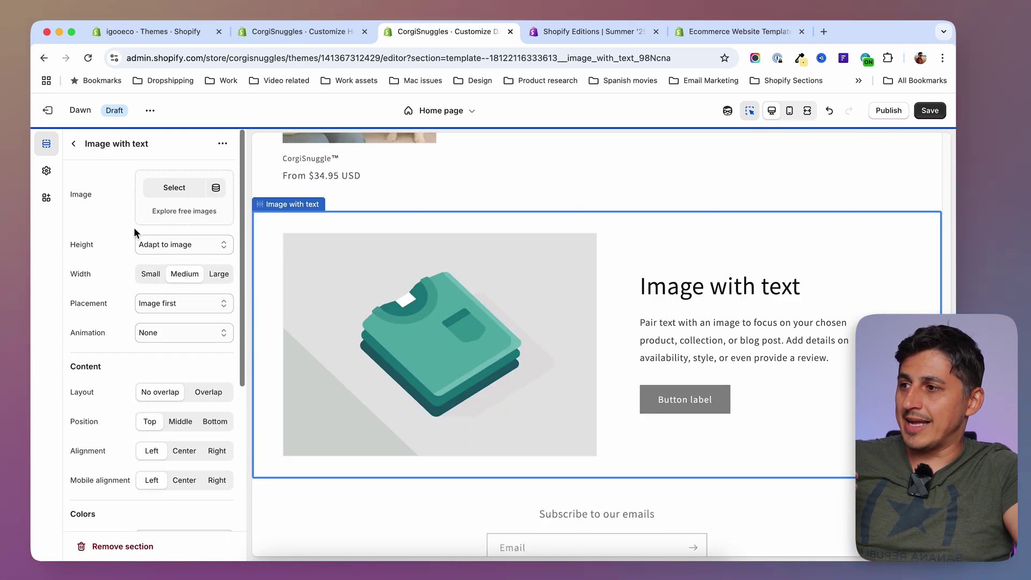
left_click(74, 143)
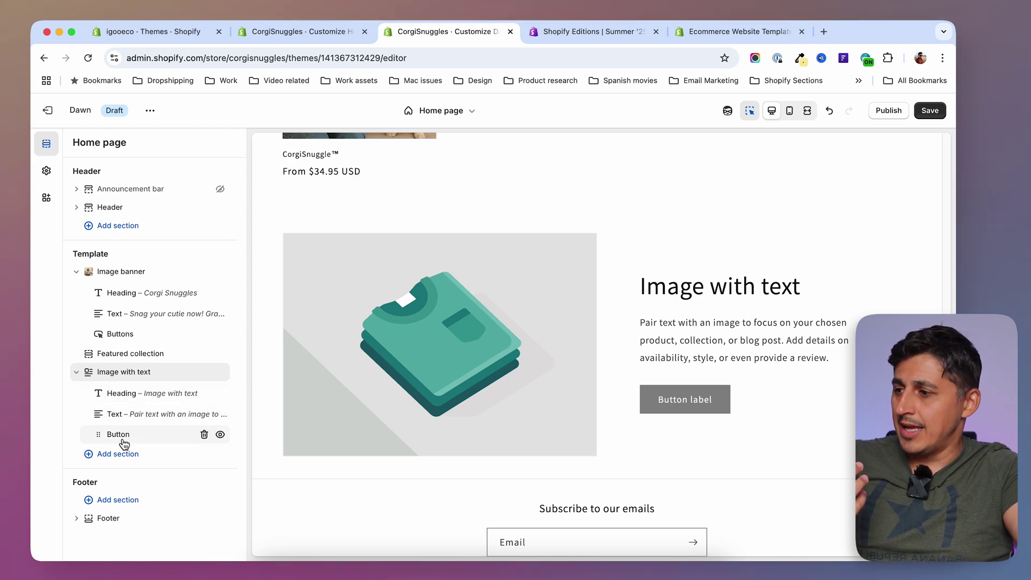
mouse_move(161, 446)
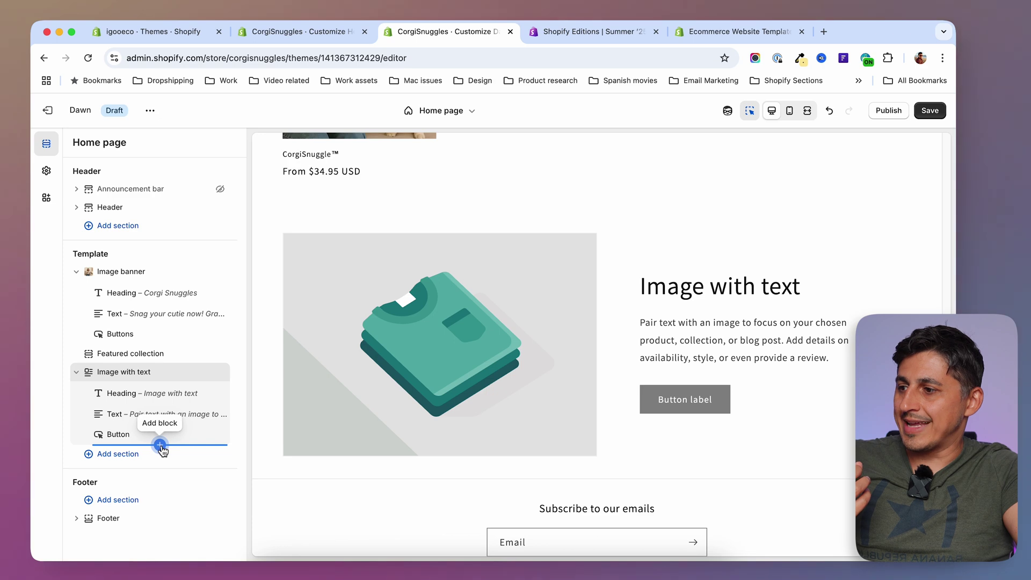
left_click(160, 445)
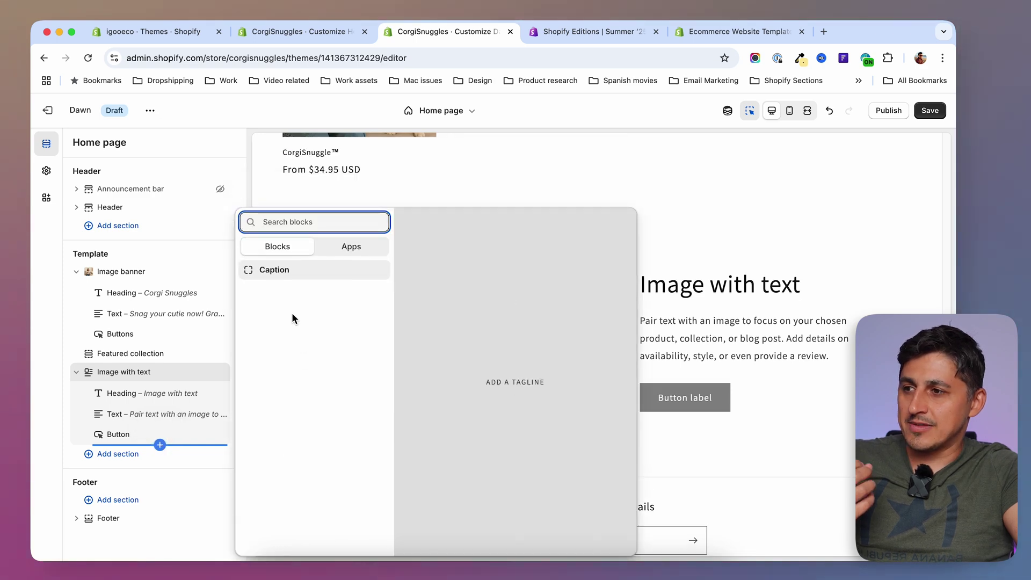
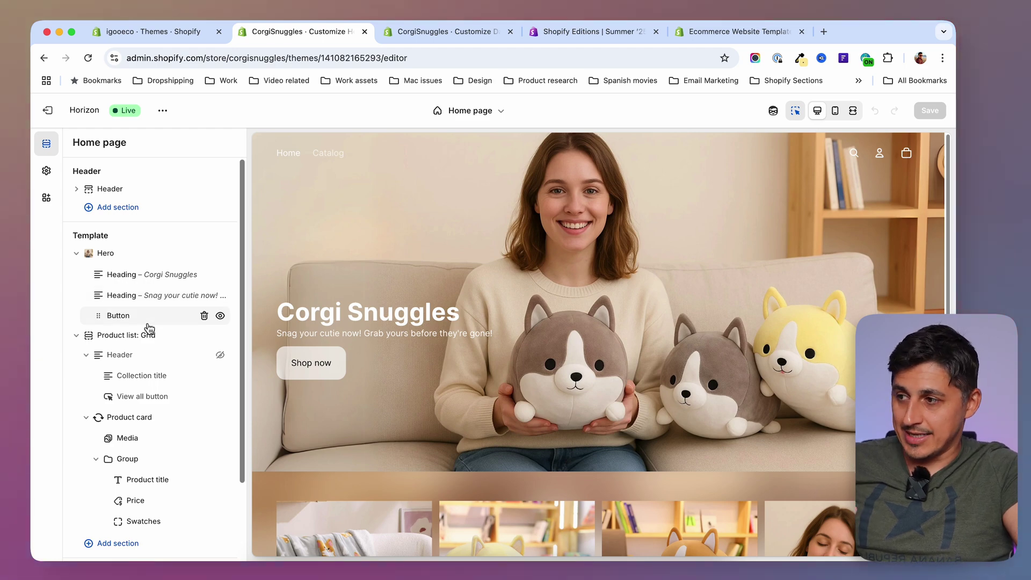
Step: In the Horizon theme editor, add a Hero section below the product list and return to the home page's section list
left_click_drag(156, 328, 240, 444)
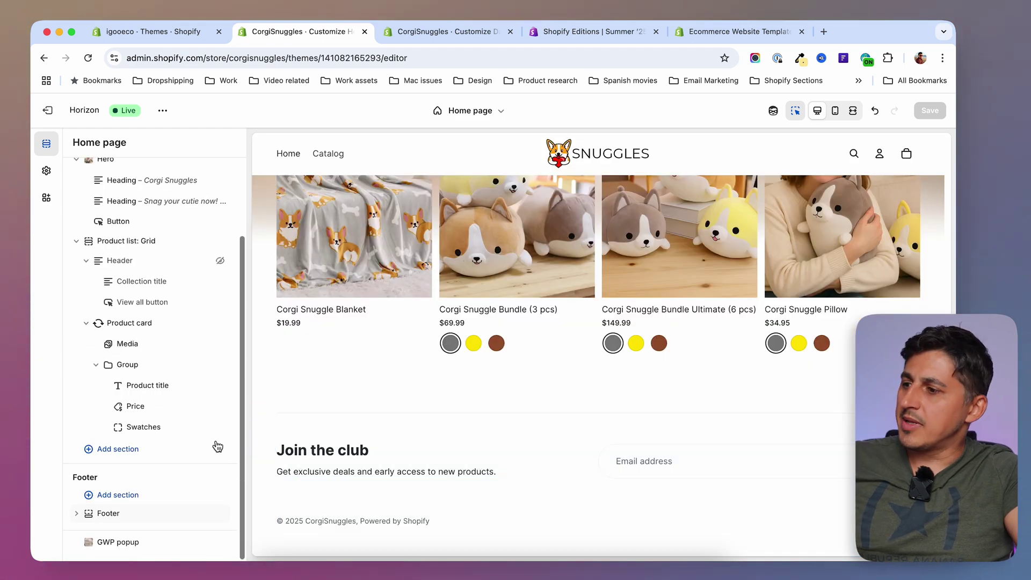
left_click(87, 450)
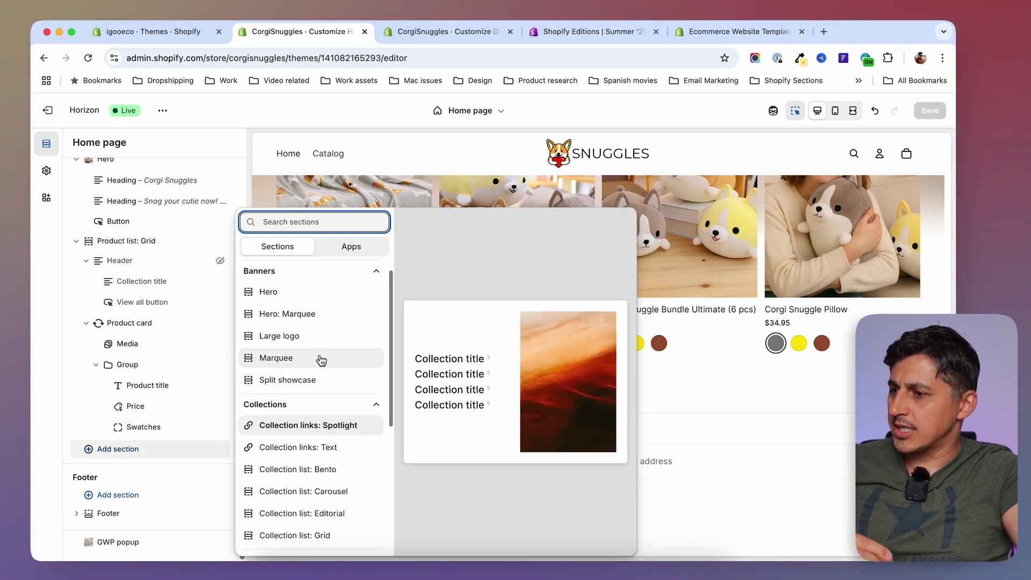
left_click(328, 300)
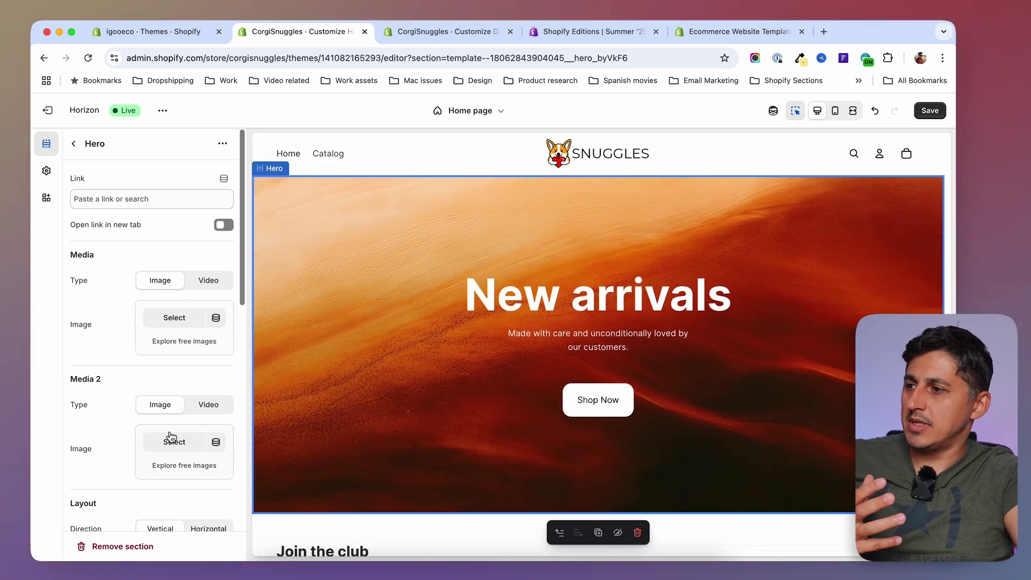
left_click(73, 143)
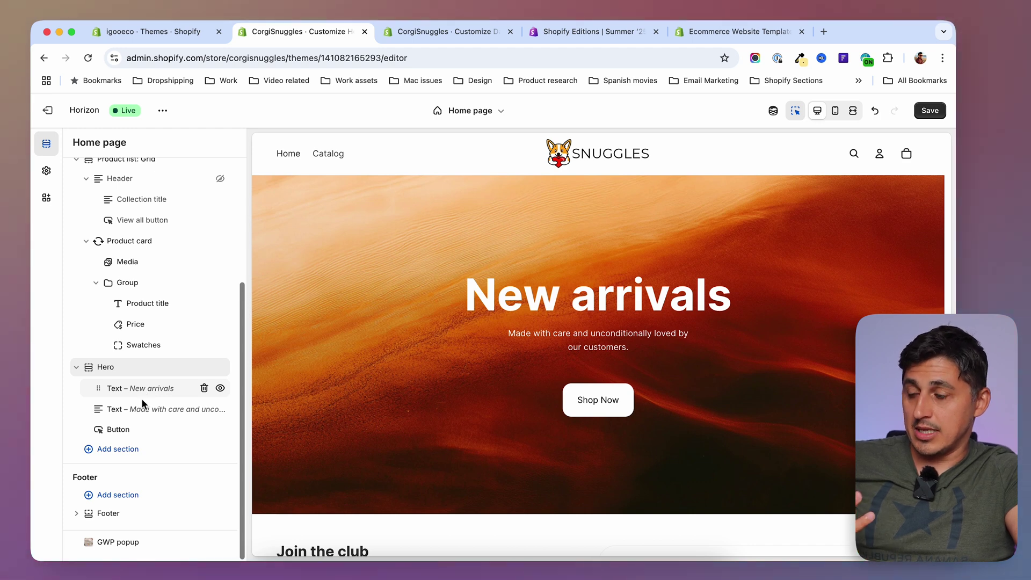
Step: Show all blocks available for the new Hero section and add a Logo block below its button
mouse_move(160, 441)
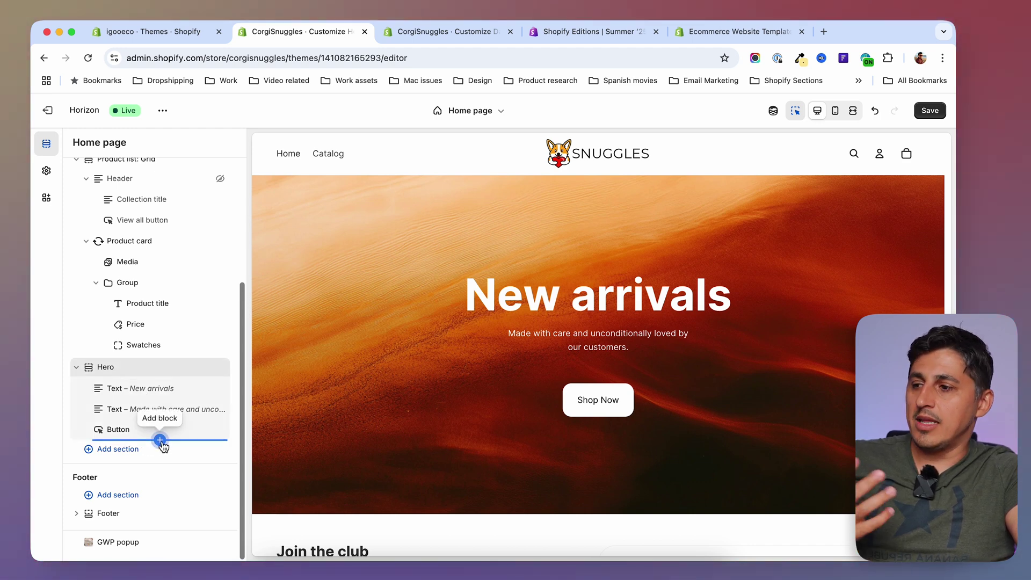
left_click(160, 440)
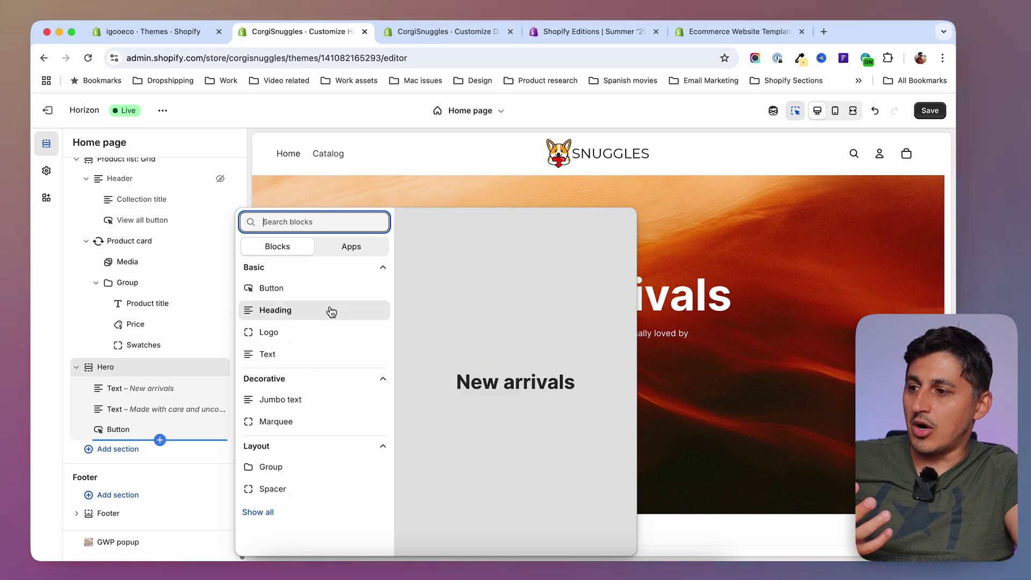
left_click(259, 513)
scroll(333, 409, "down", 1)
scroll(334, 392, "up", 1)
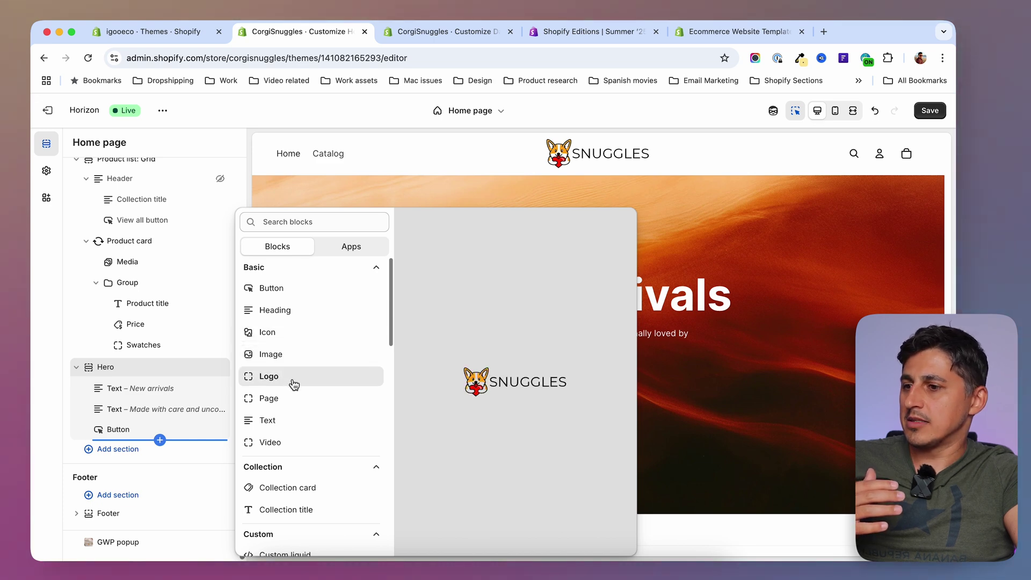
key("Escape")
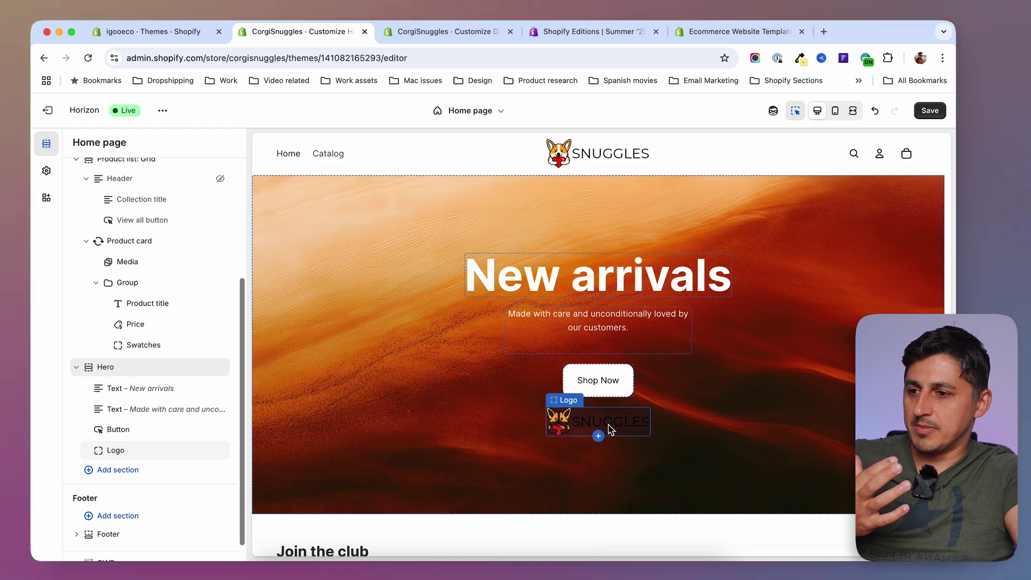
Step: Add an Accordion block below the logo in the new Hero section
left_click(599, 436)
scroll(321, 380, "down", 2)
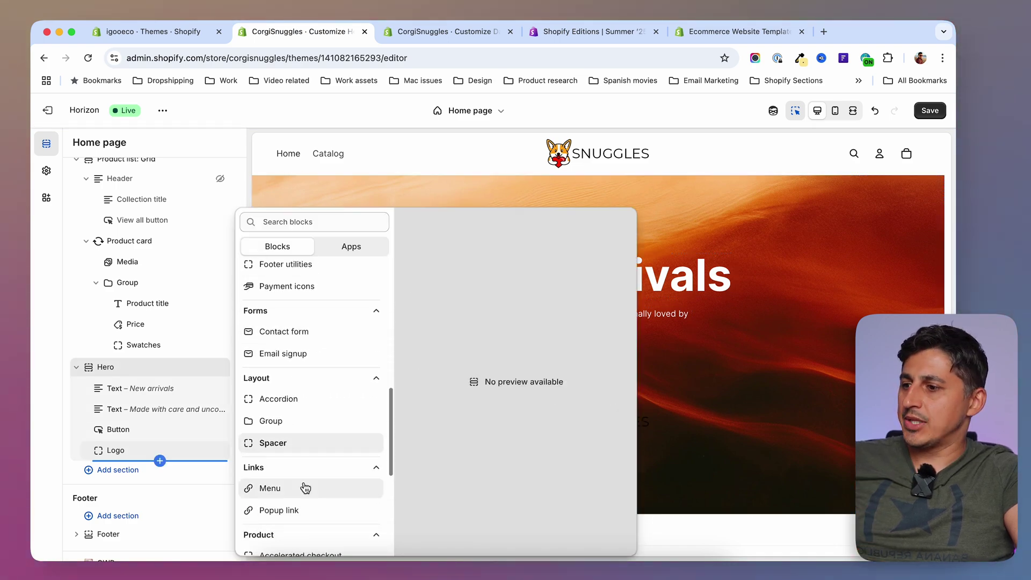
key("Escape")
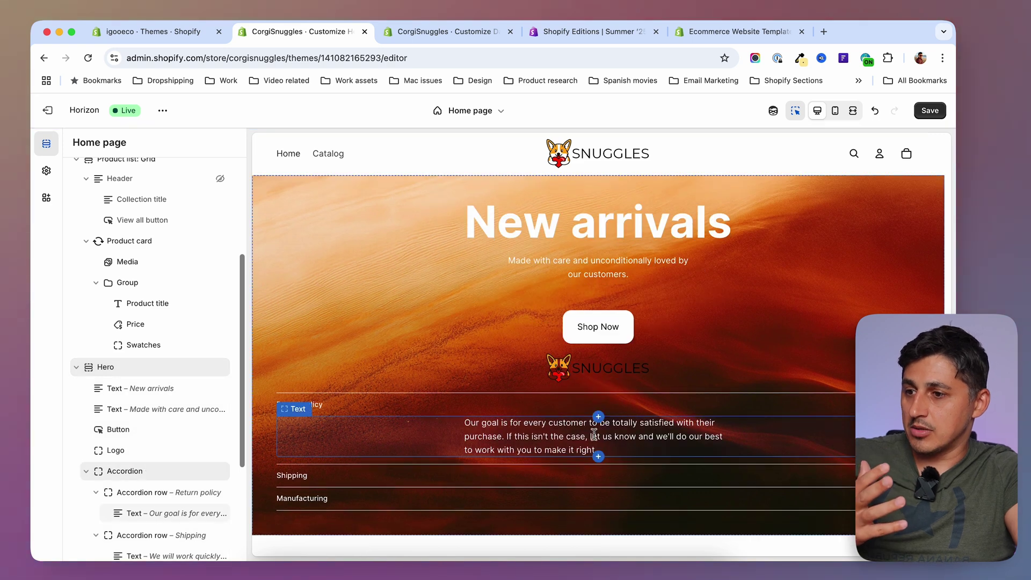
Step: Nest a Logo block under the text in the accordion's Return policy row and check the Hero section in the preview
scroll(207, 472, "down", 2)
scroll(207, 471, "down", 2)
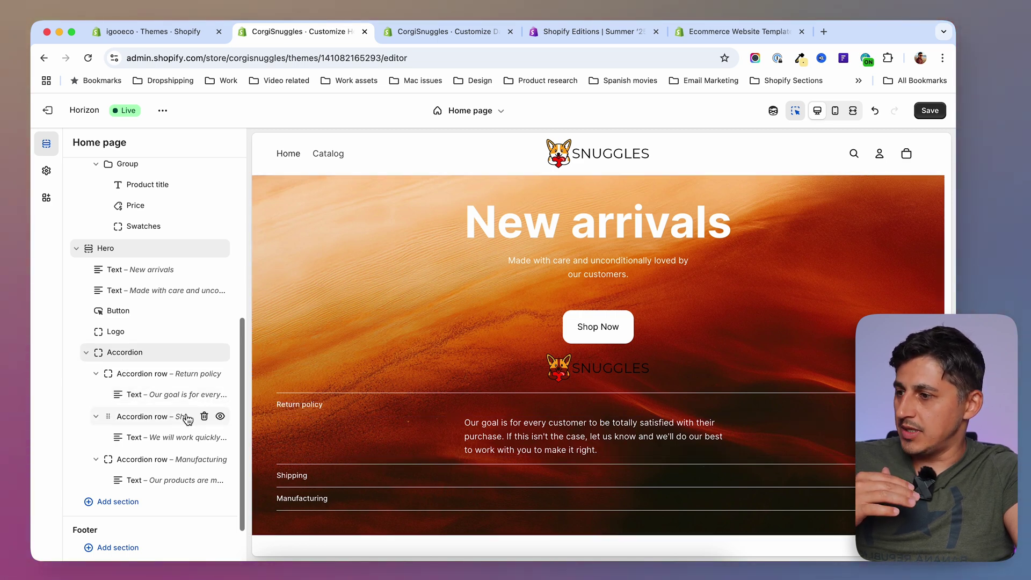
left_click(170, 405)
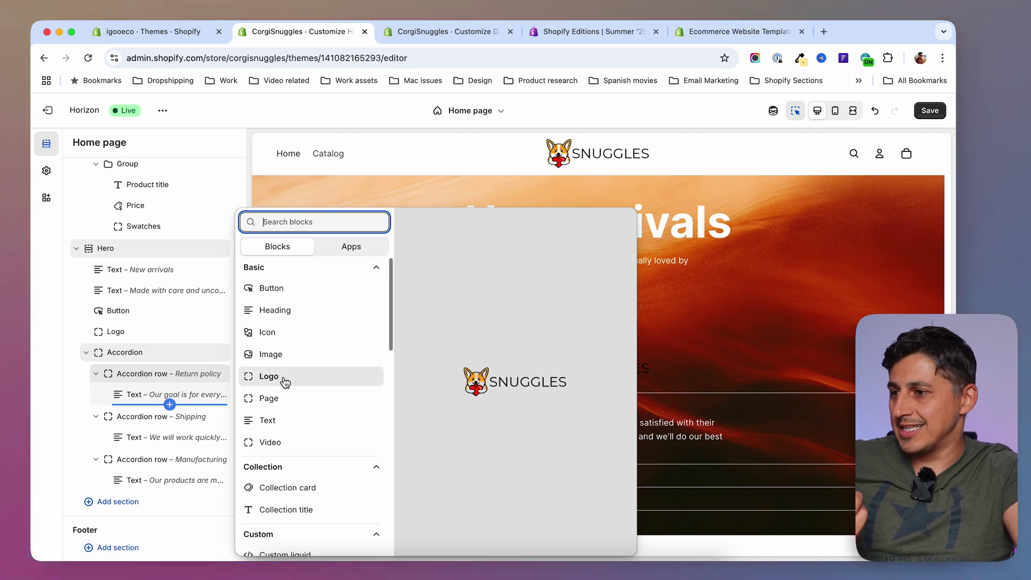
left_click(285, 382)
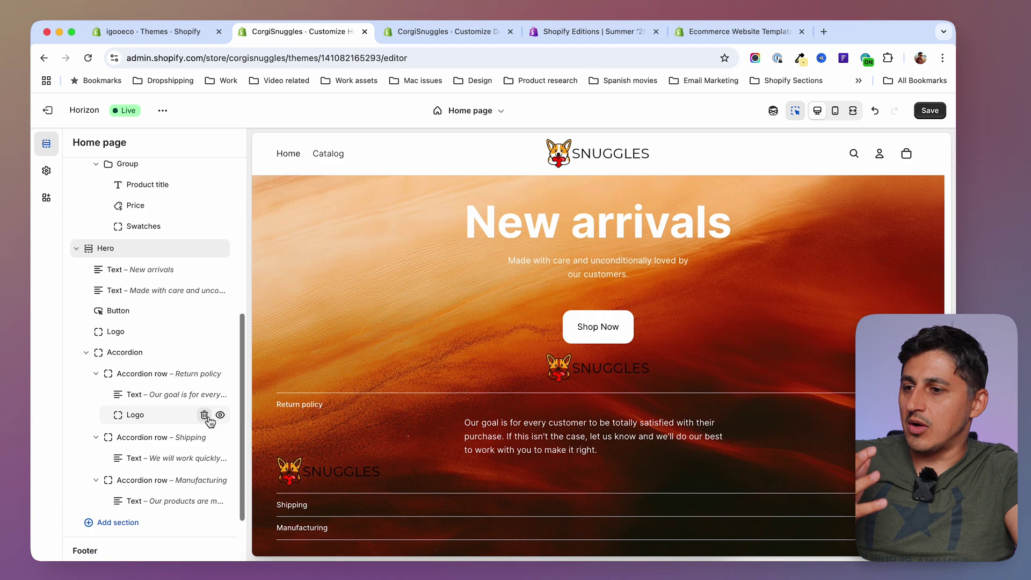
scroll(490, 424, "up", 3)
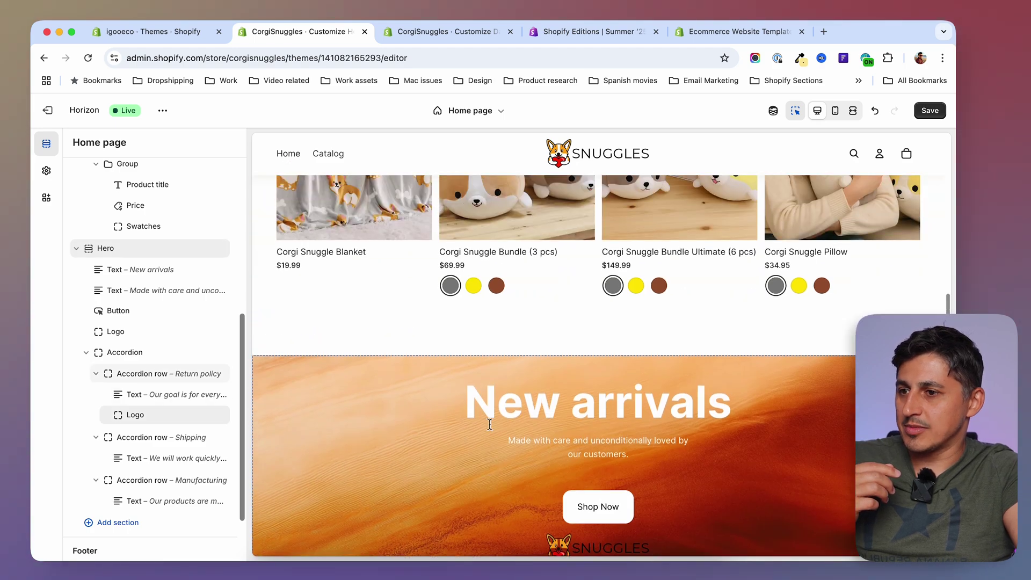
scroll(475, 452, "down", 3)
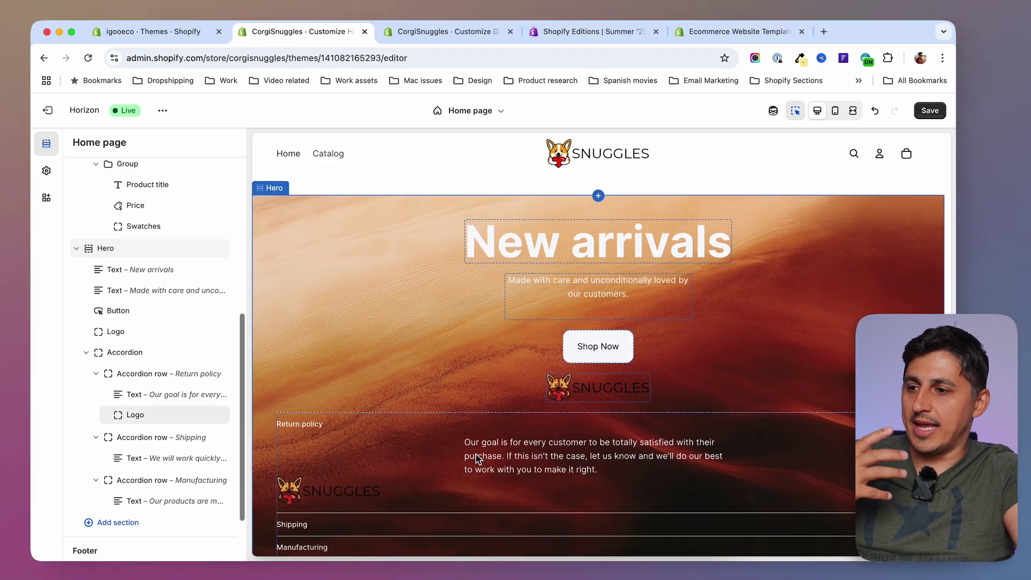
scroll(476, 457, "down", 2)
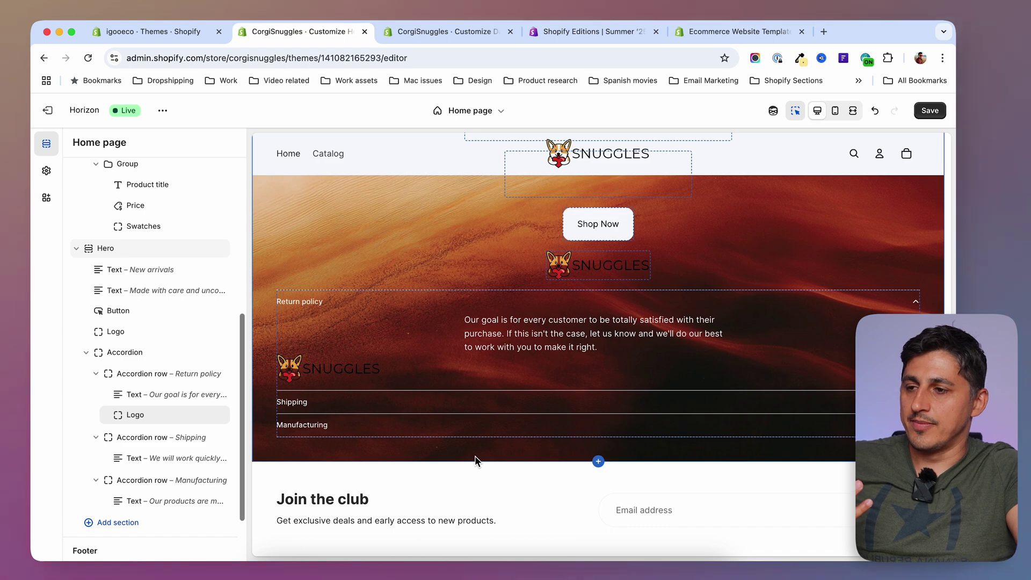
scroll(333, 376, "up", 1)
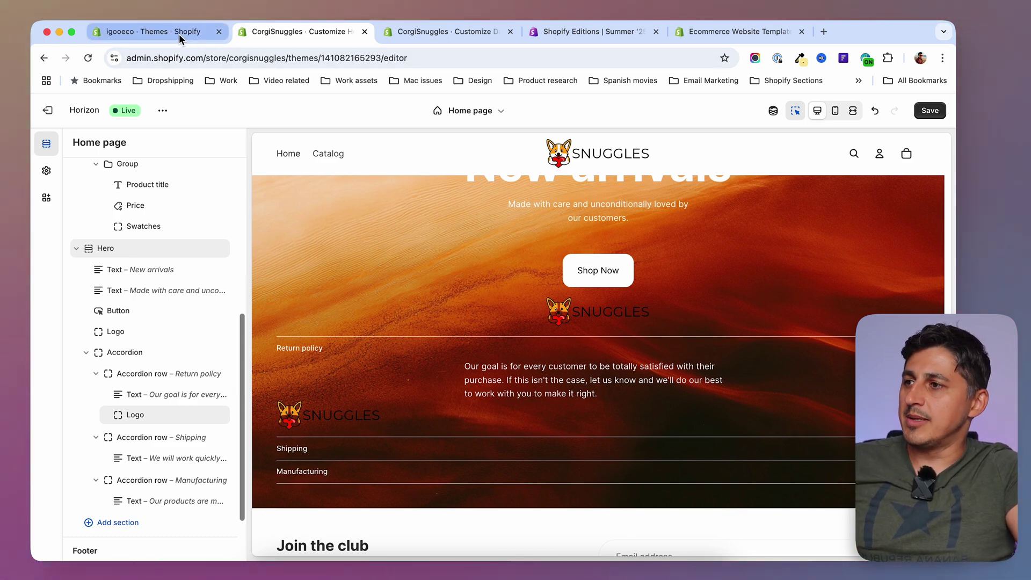
Step: Switch to the igooeco store's themes page and open the current Debut theme's code for editing
left_click(153, 32)
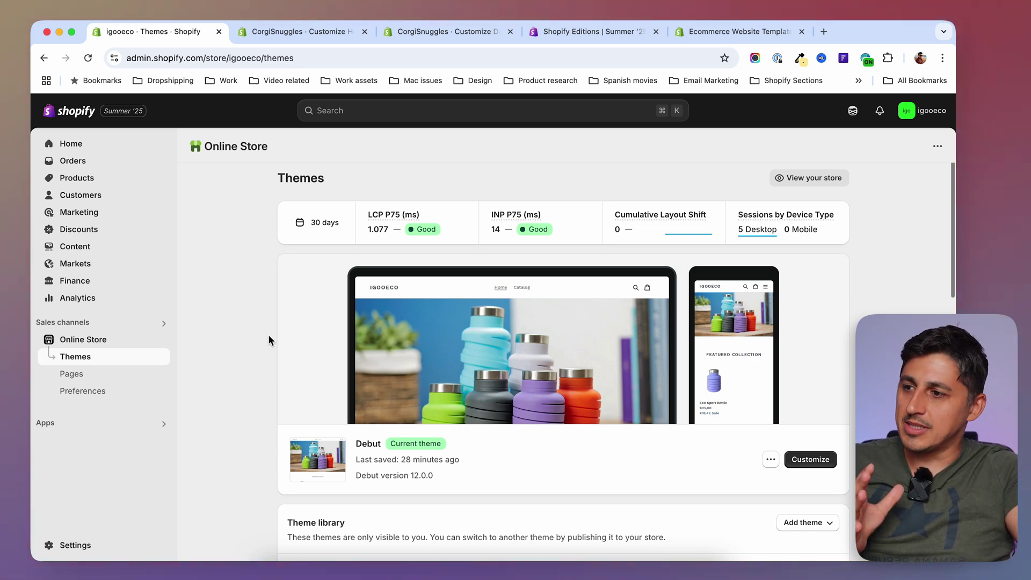
scroll(268, 334, "down", 2)
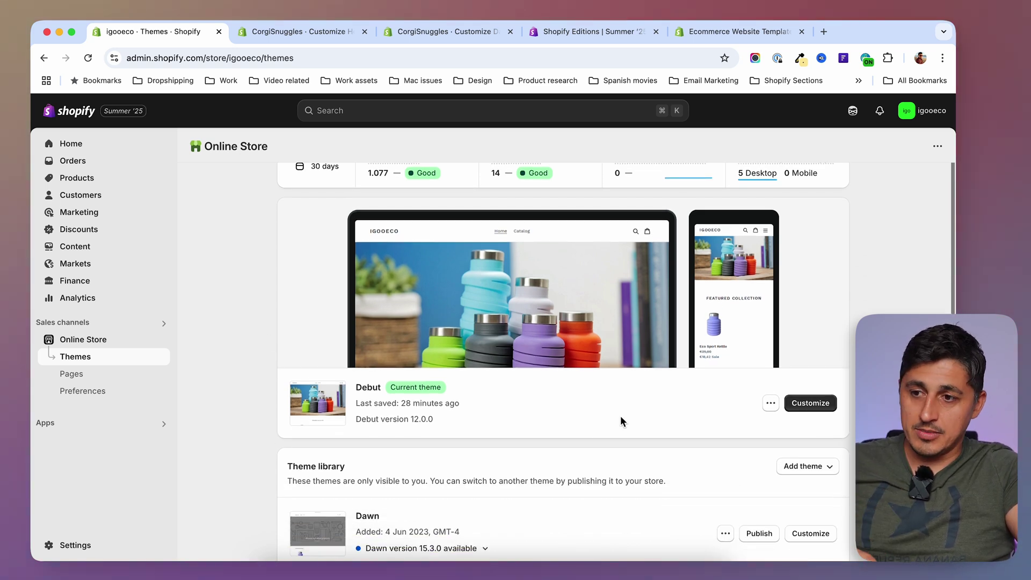
left_click(770, 403)
left_click(691, 356)
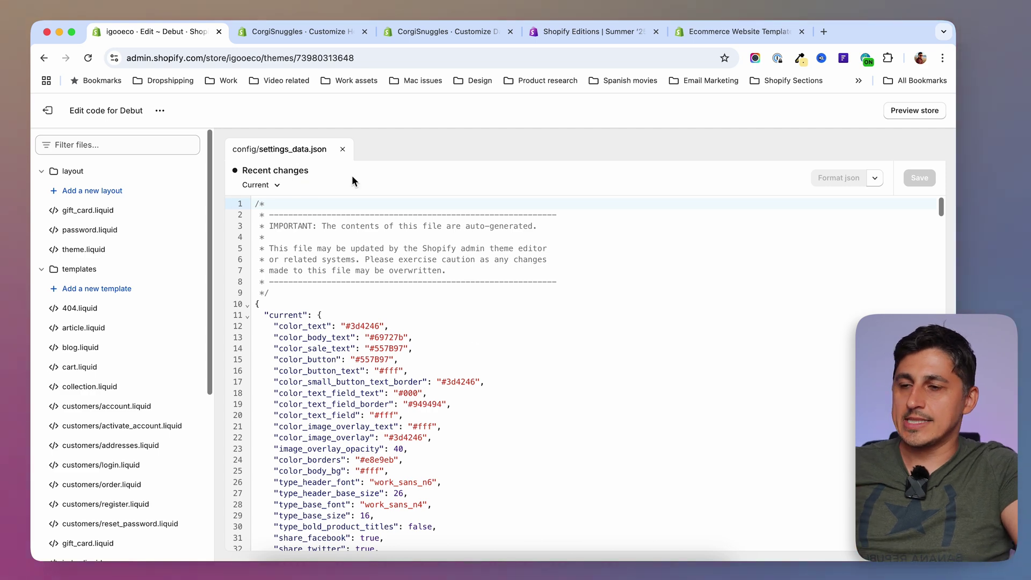
Step: Search config/settings_data.json for "index" and examine the content_for_index section list and the presets that follow it
scroll(426, 340, "down", 10)
key("ctrl+f")
type("index")
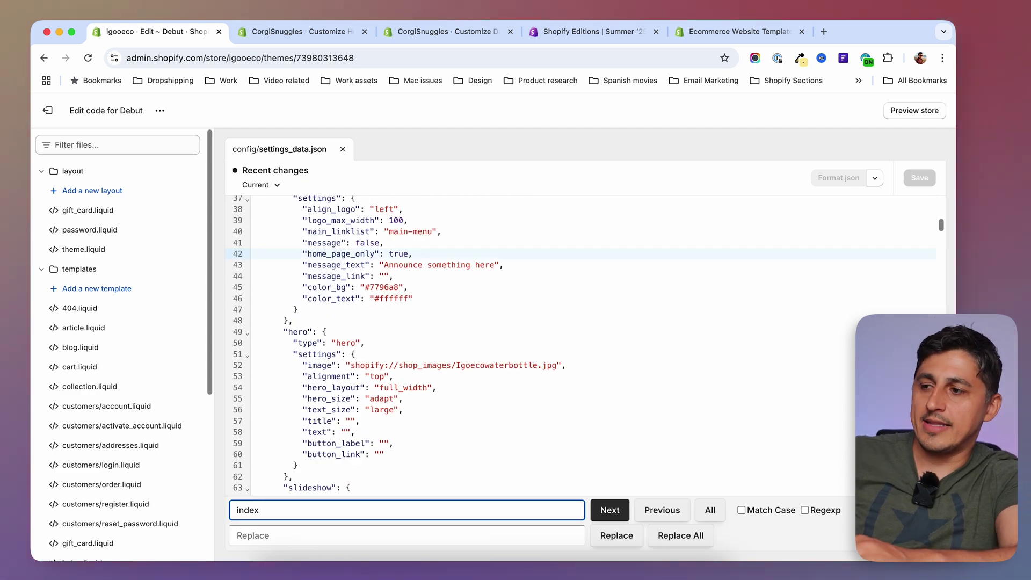
key("Return")
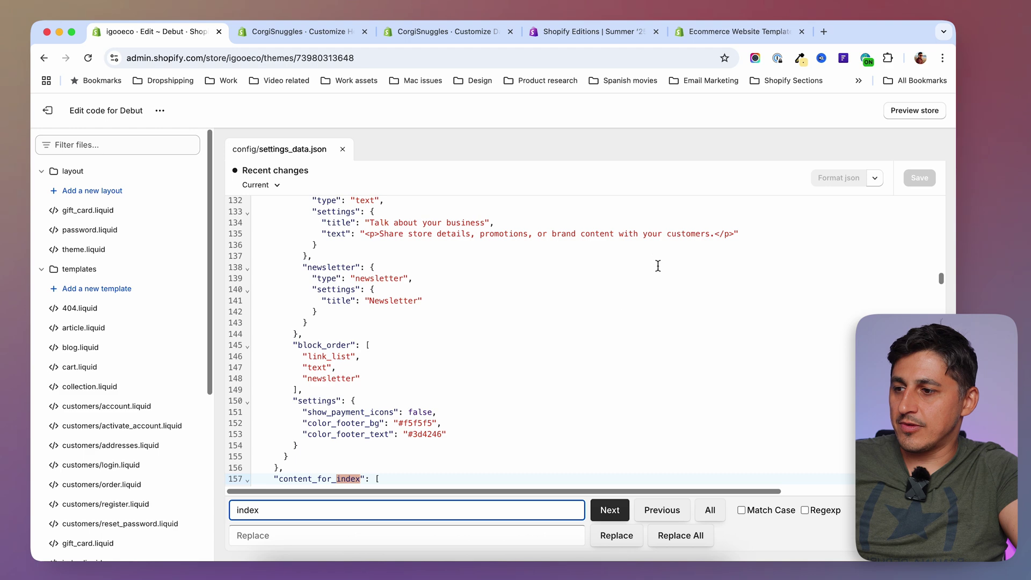
scroll(655, 259, "down", 3)
left_click(403, 372)
left_click_drag(278, 370, 360, 371)
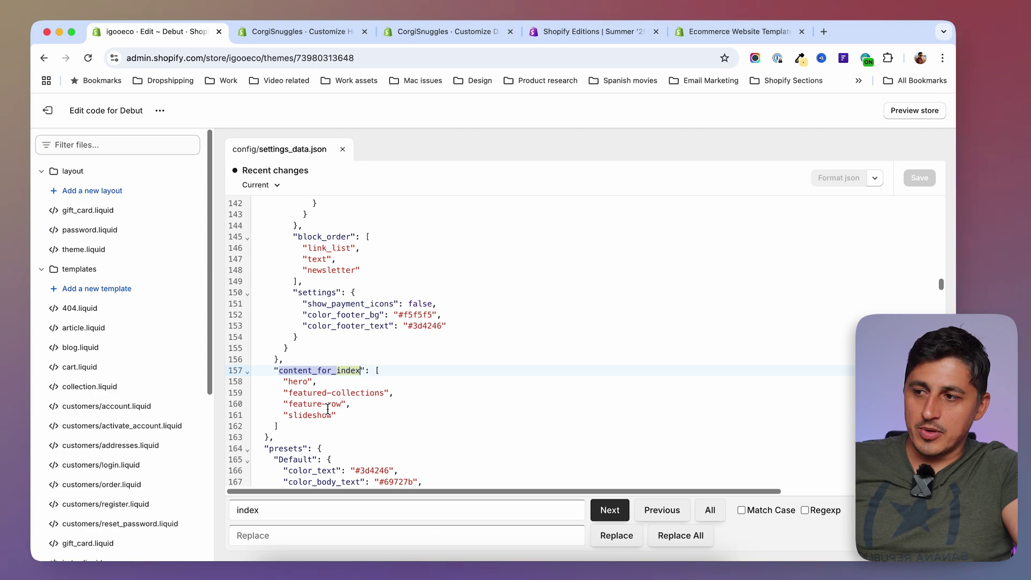
scroll(405, 390, "down", 9)
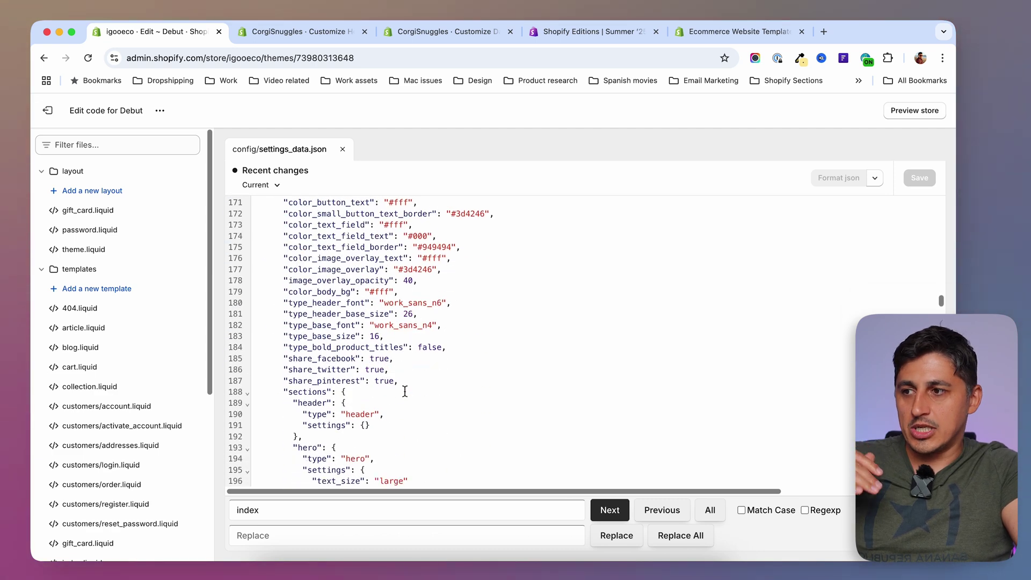
scroll(405, 393, "down", 14)
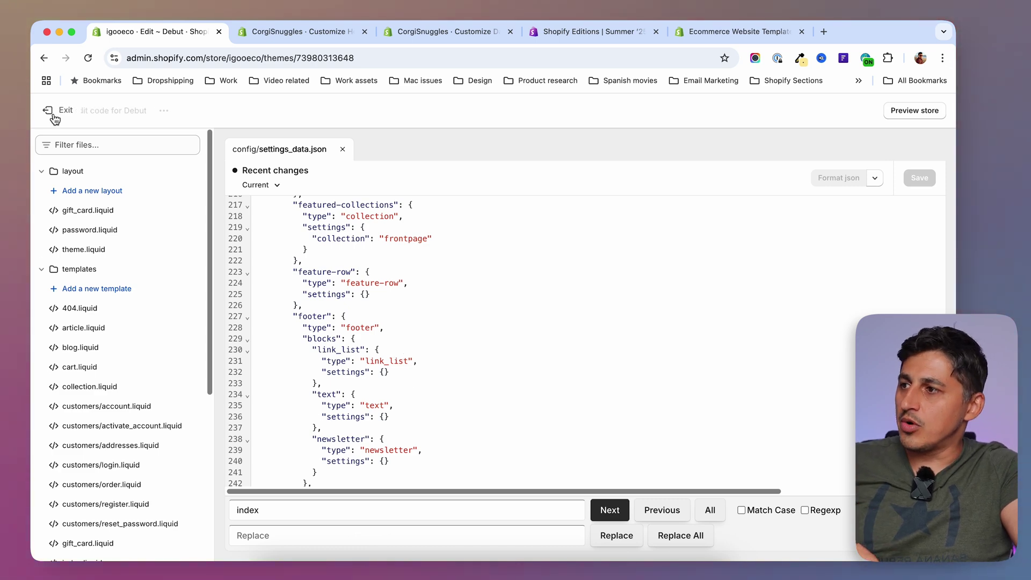
Step: Go back to the CorgiSnuggles Horizon editor, exit it discarding the unsaved changes, and view the store's theme library
left_click(270, 33)
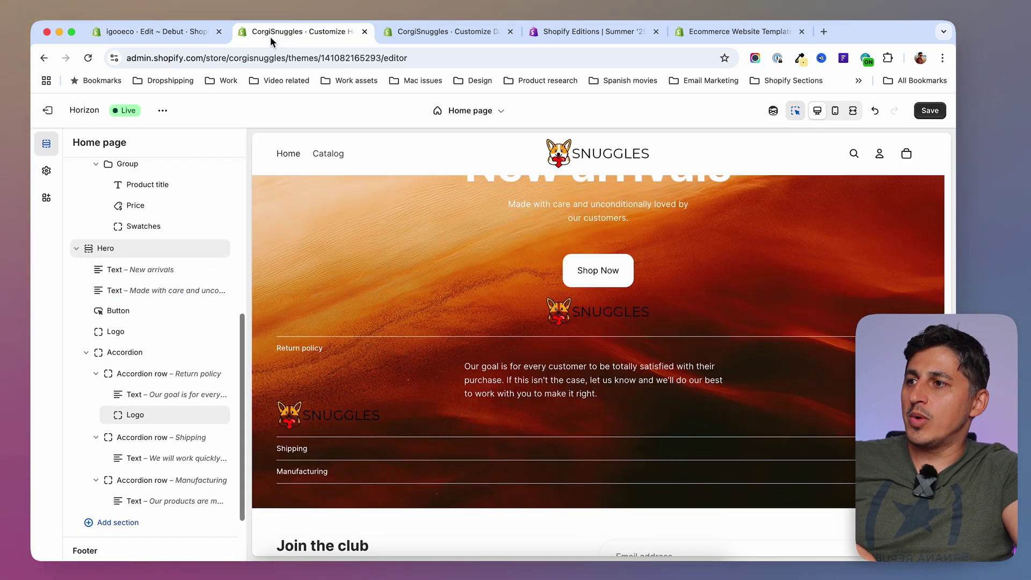
left_click(47, 111)
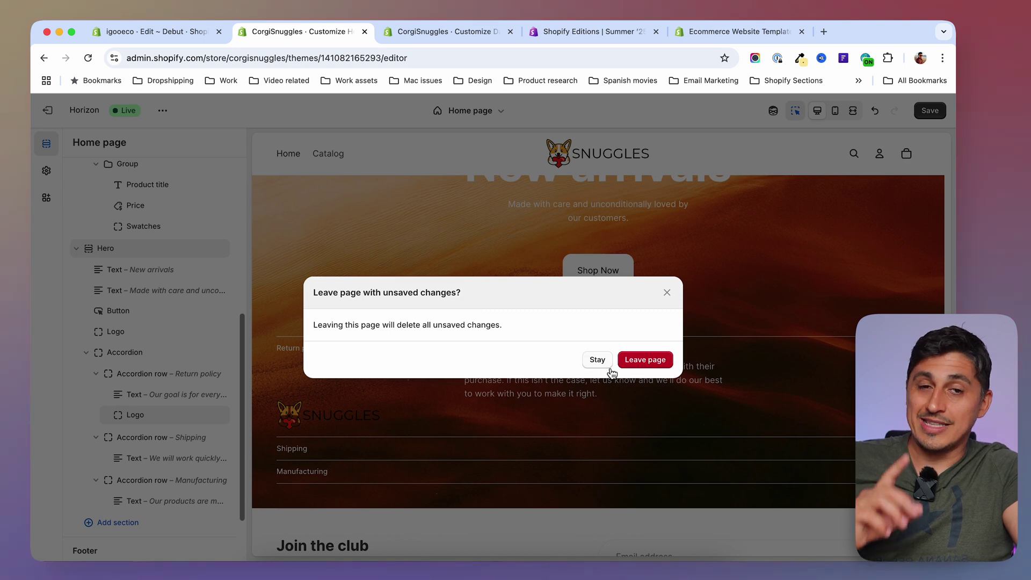
left_click(652, 361)
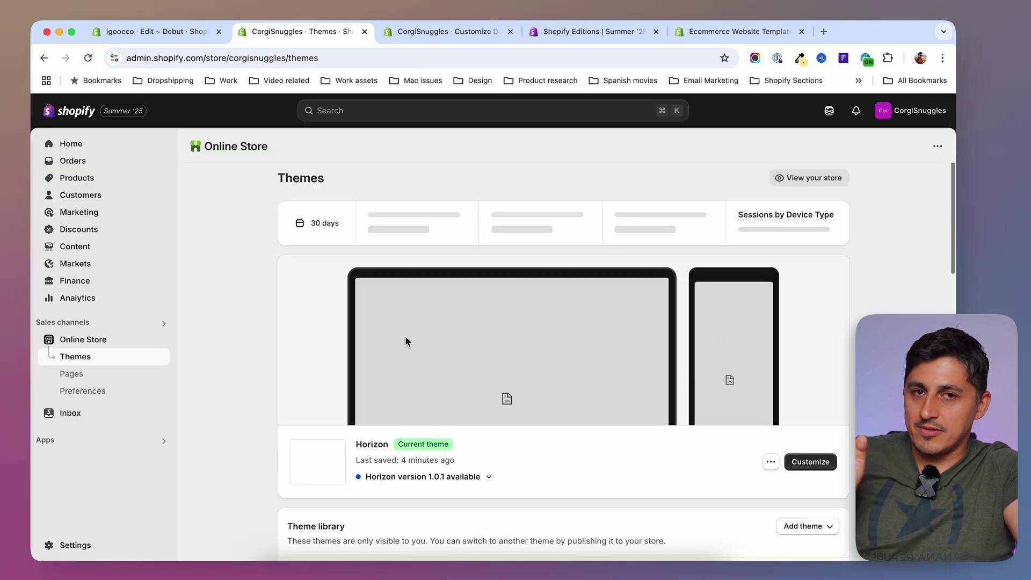
scroll(252, 397, "down", 3)
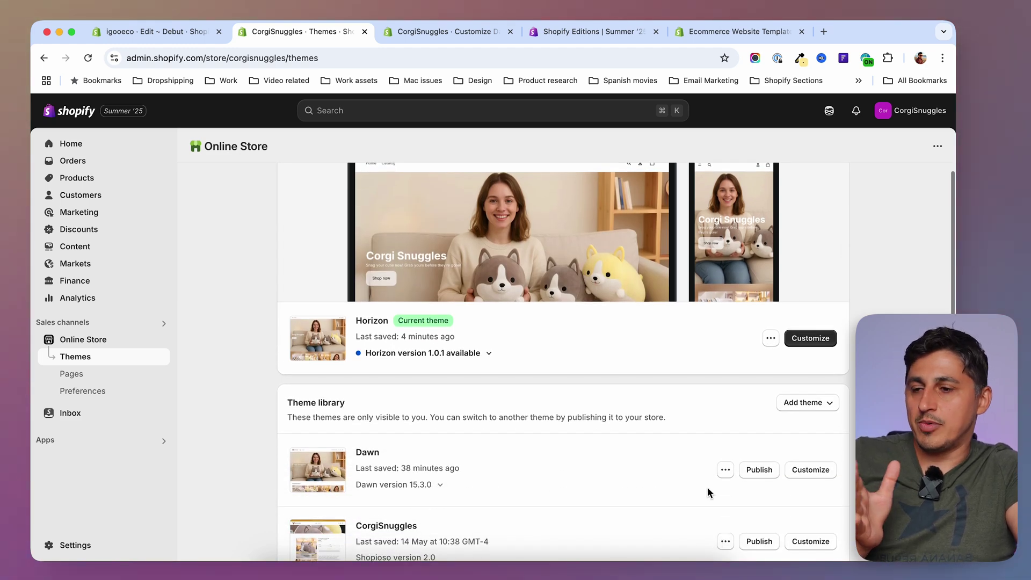
Step: Open the Dawn theme's code, collapse its layout folder to examine the templates folder, and exit the code editor
left_click(725, 472)
left_click(667, 398)
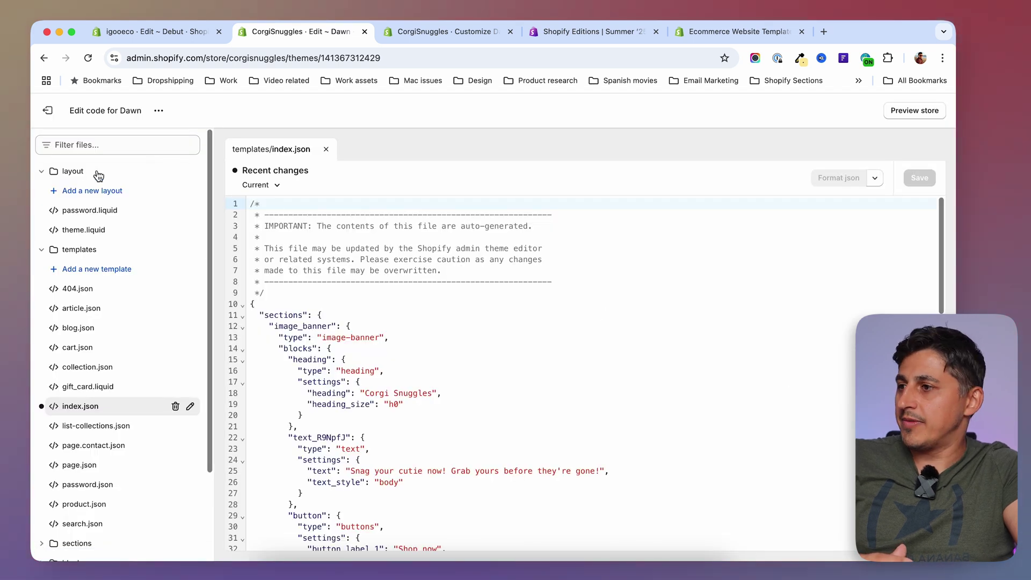
left_click(41, 171)
left_click(42, 192)
left_click(42, 191)
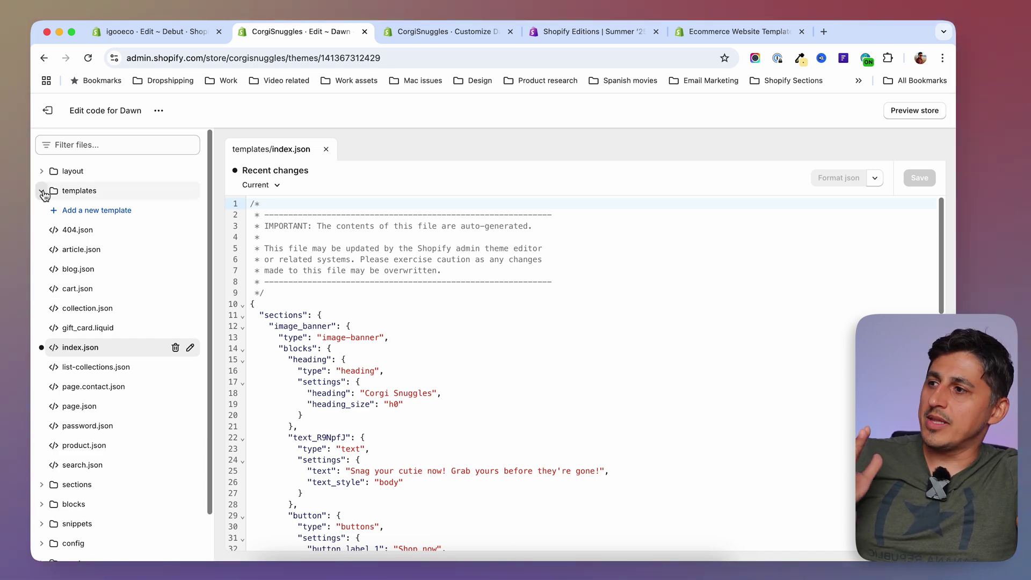
left_click(47, 110)
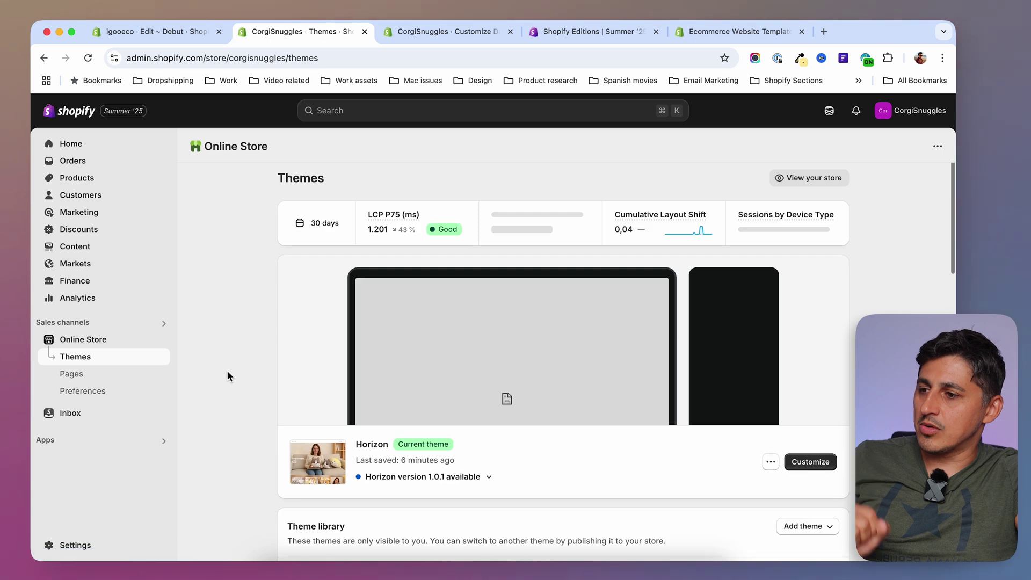
Step: Open the Horizon theme's code, collapse the layout and templates folders, and expand the blocks folder to examine it
left_click(770, 464)
left_click(718, 415)
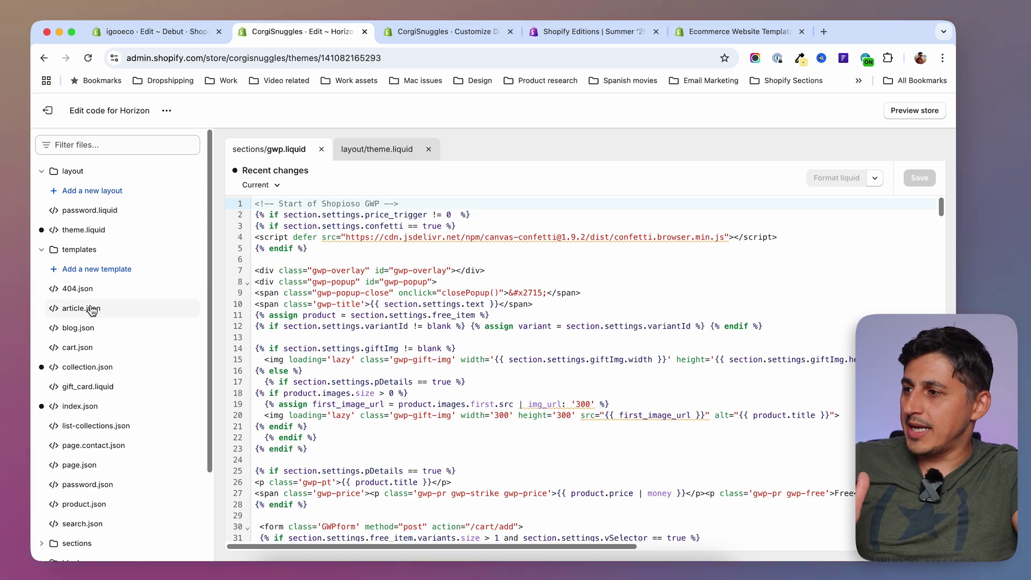
left_click(43, 250)
left_click(53, 174)
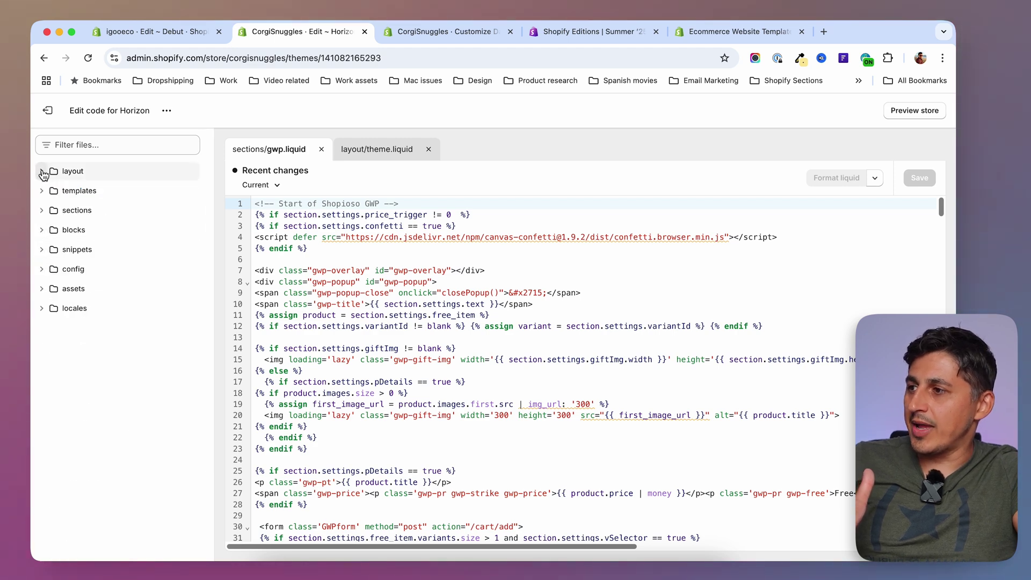
left_click(43, 231)
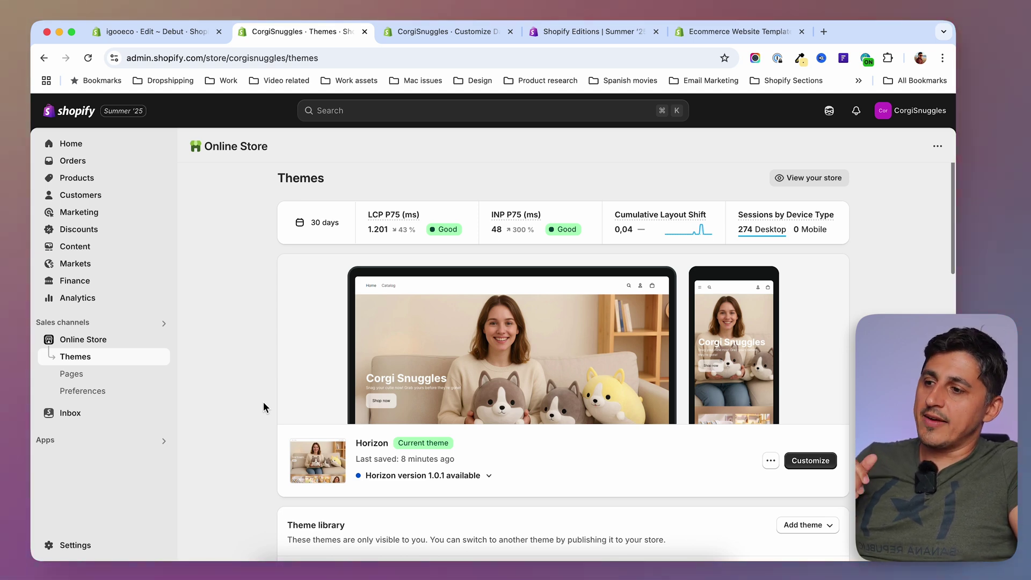
scroll(263, 404, "down", 5)
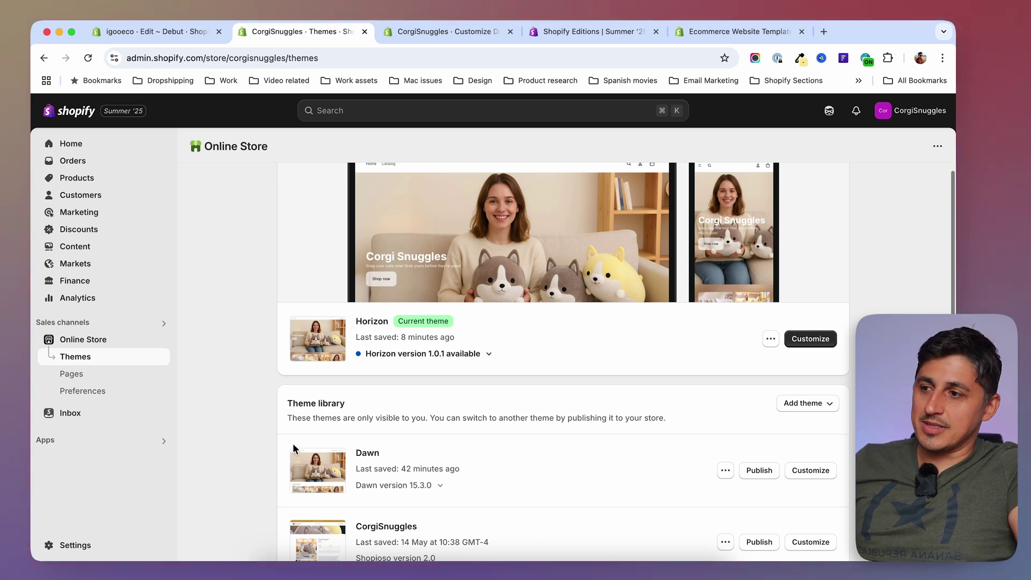
scroll(277, 442, "up", 4)
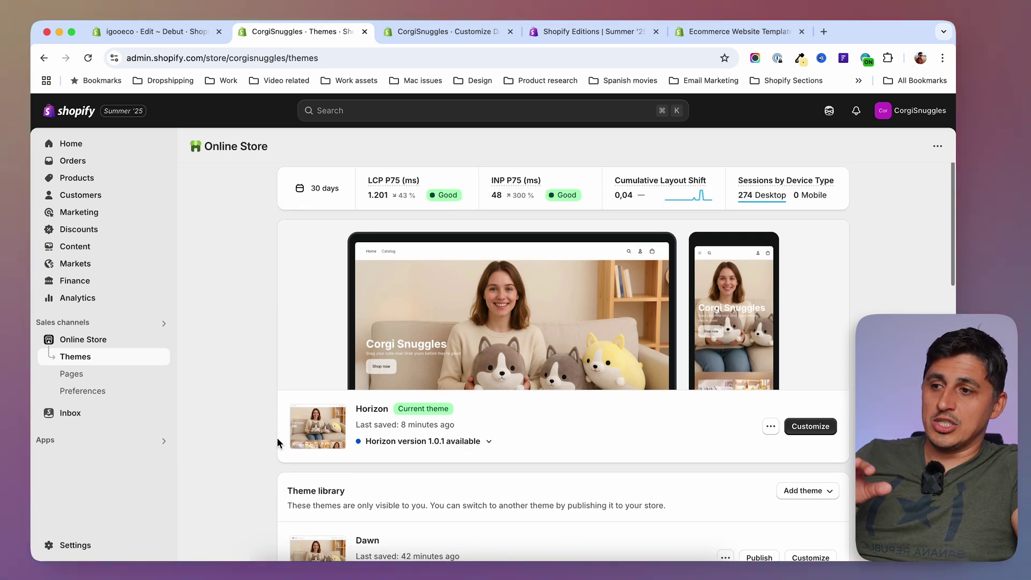
scroll(244, 443, "down", 2)
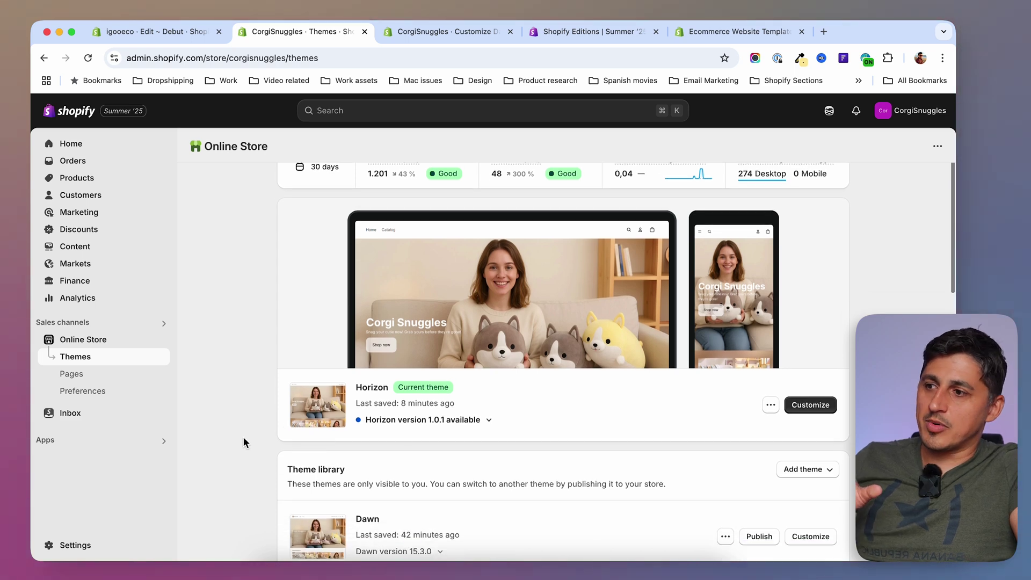
left_click(106, 446)
left_click(232, 293)
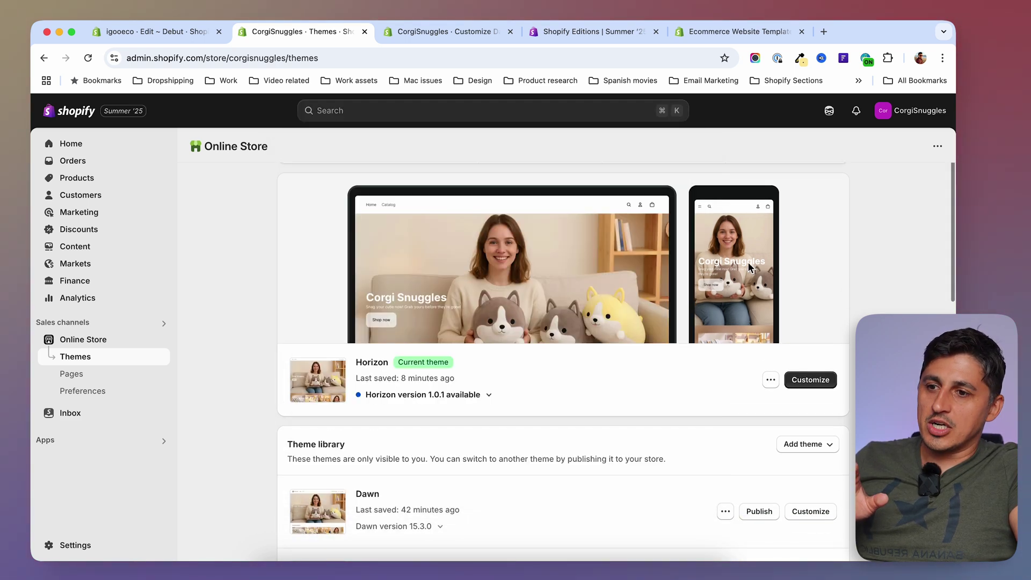
Step: Customize the Horizon theme to turn off the Qikify BOGO FreeGift app embed, save, and exit the editor
left_click(822, 386)
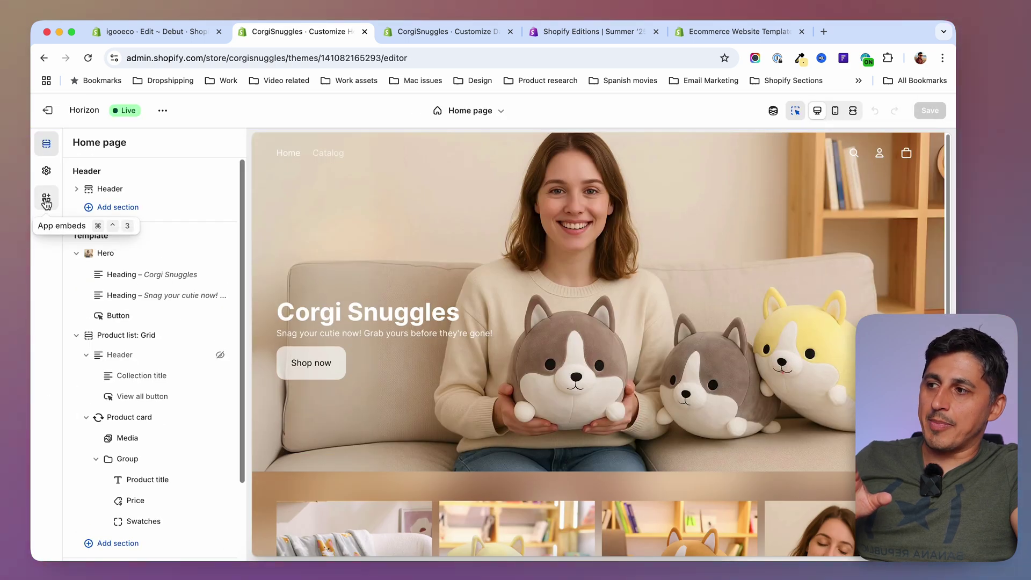
left_click(46, 199)
left_click(211, 220)
scroll(210, 344, "down", 3)
scroll(211, 358, "up", 3)
left_click(930, 112)
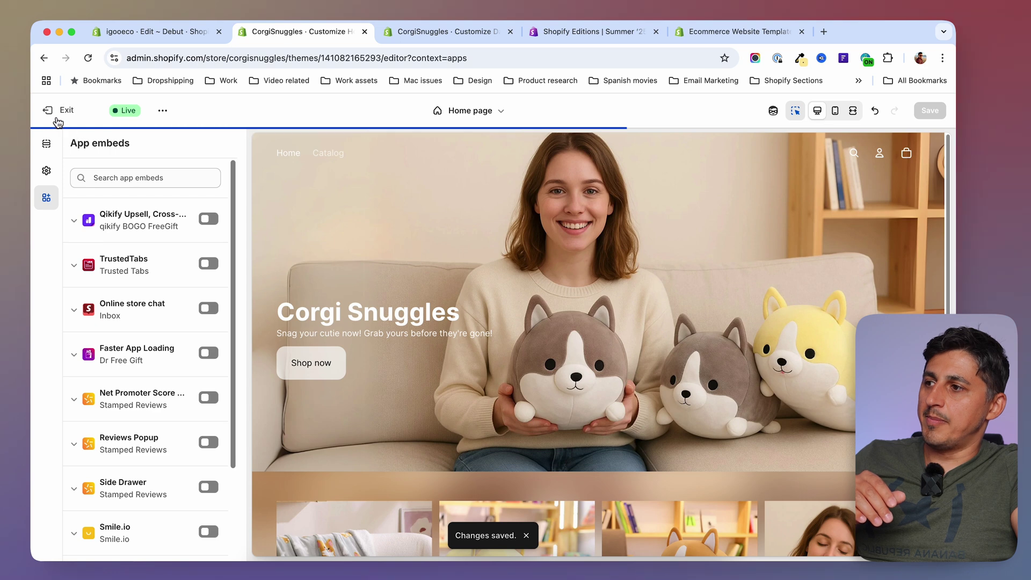
left_click(51, 114)
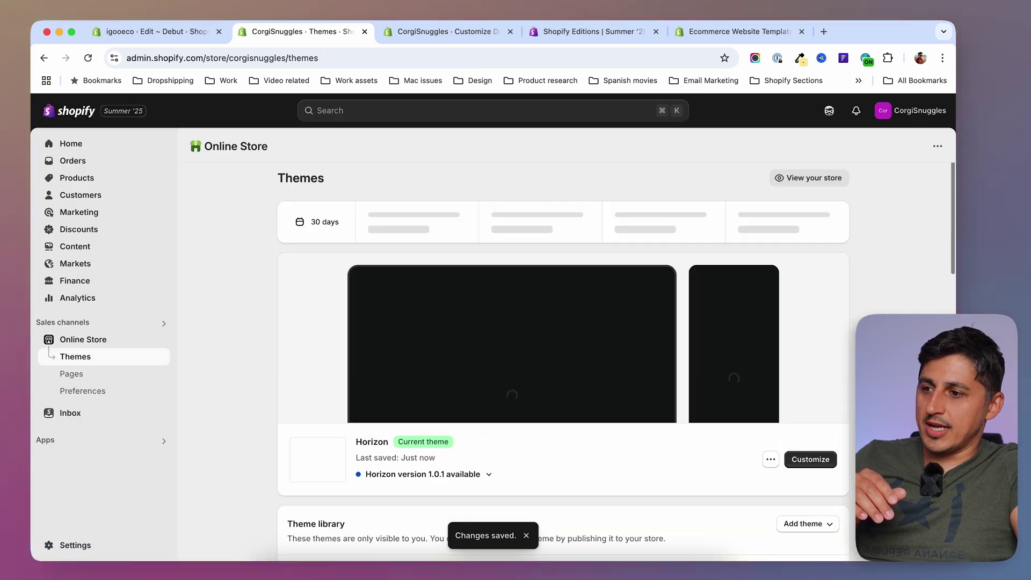
Step: Open the Dawn theme in the editor, check that its app embeds are all off, and exit
scroll(591, 408, "down", 3)
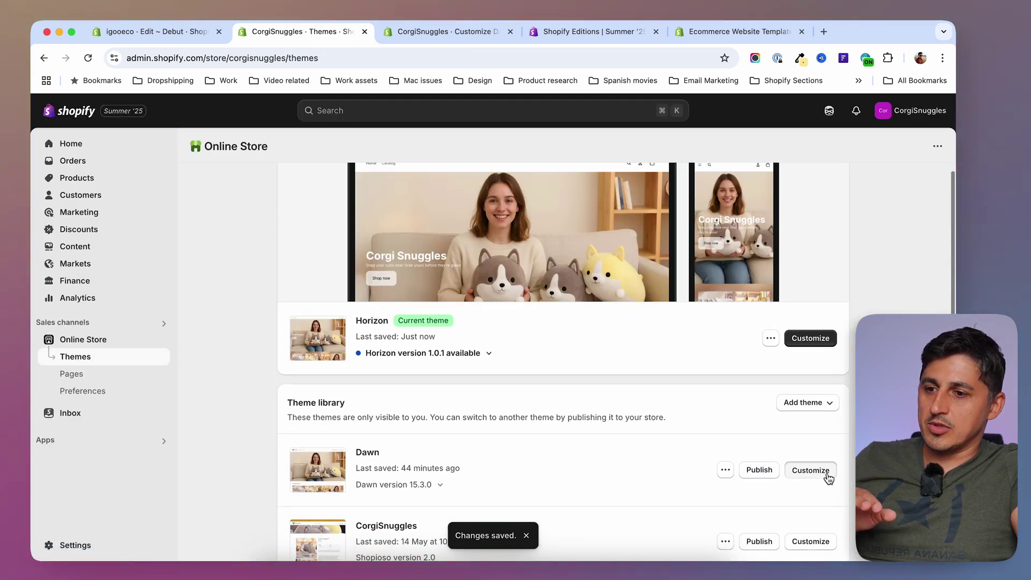
left_click(828, 476)
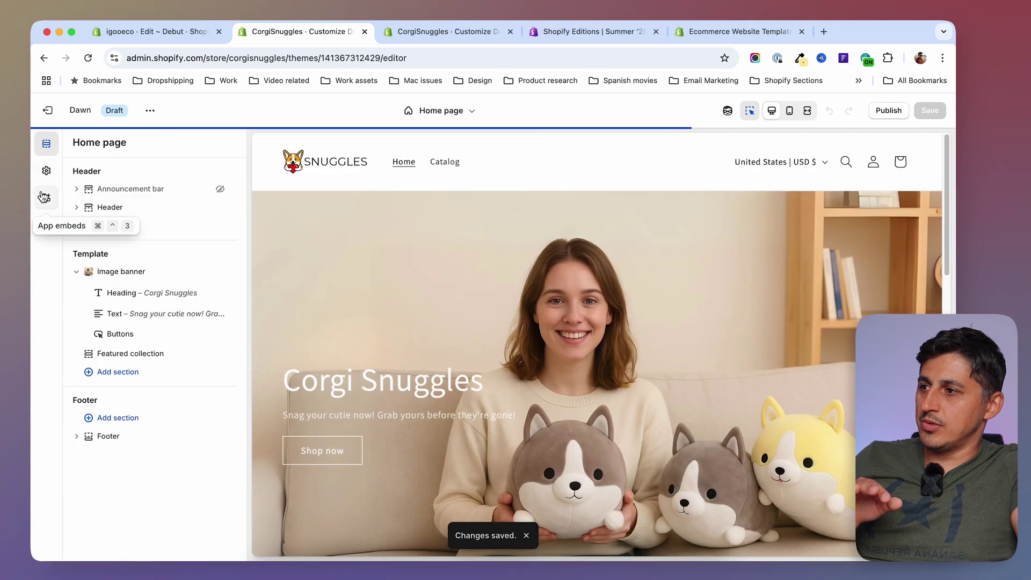
left_click(46, 197)
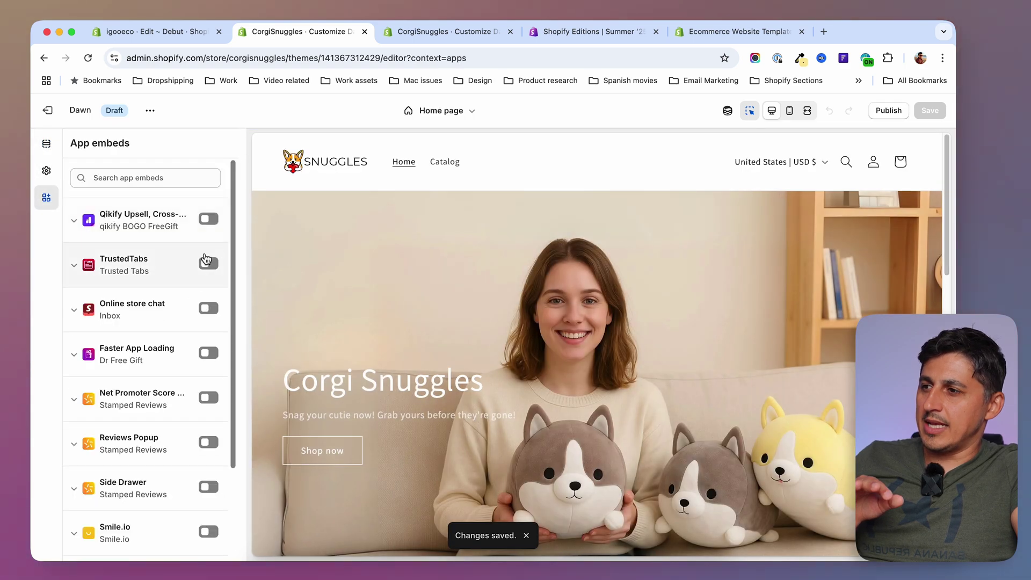
scroll(212, 252, "down", 4)
scroll(207, 414, "up", 4)
left_click(47, 110)
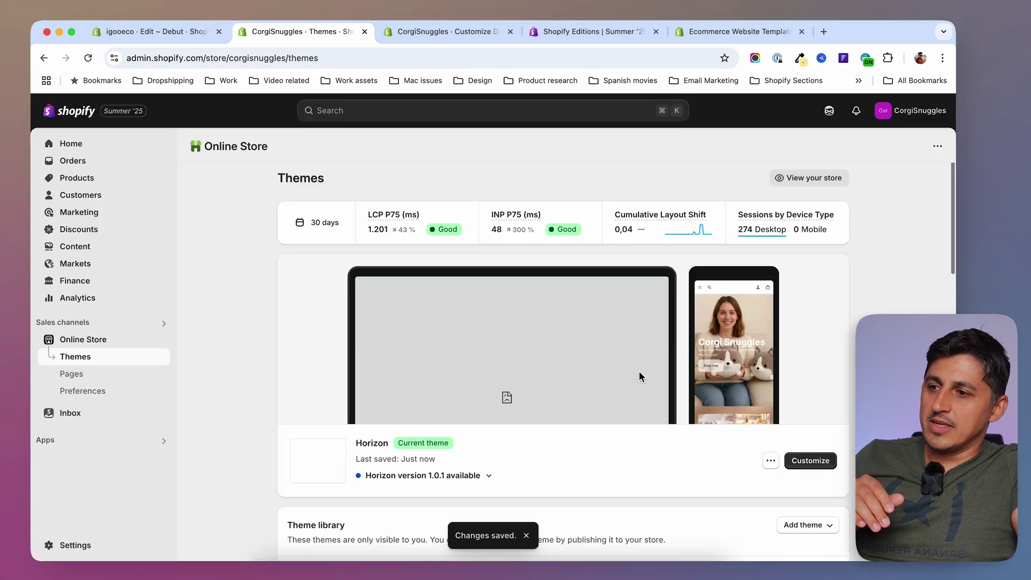
Step: View the live Horizon storefront in the browser and copy its web address
scroll(817, 378, "down", 3)
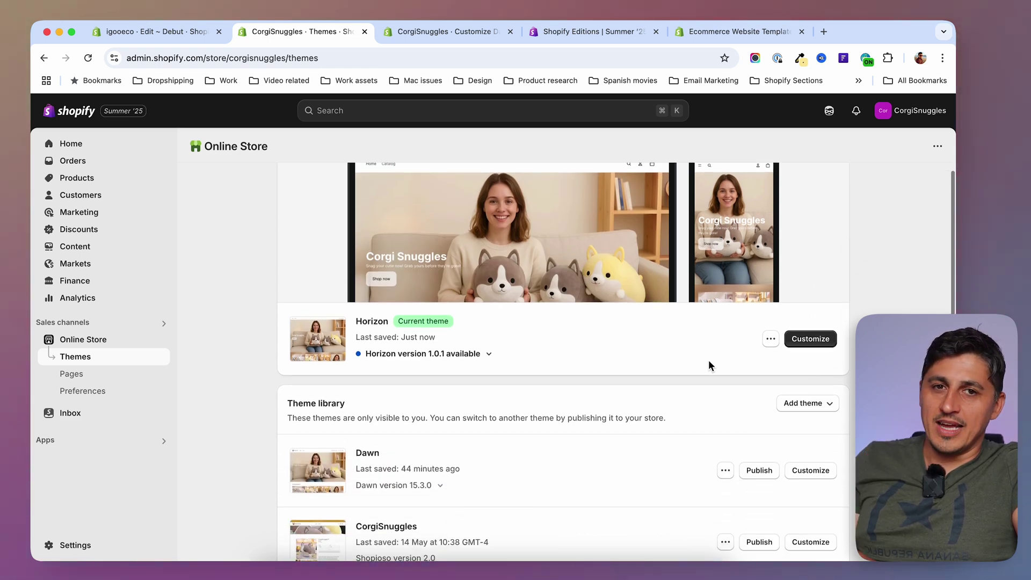
scroll(692, 358, "up", 3)
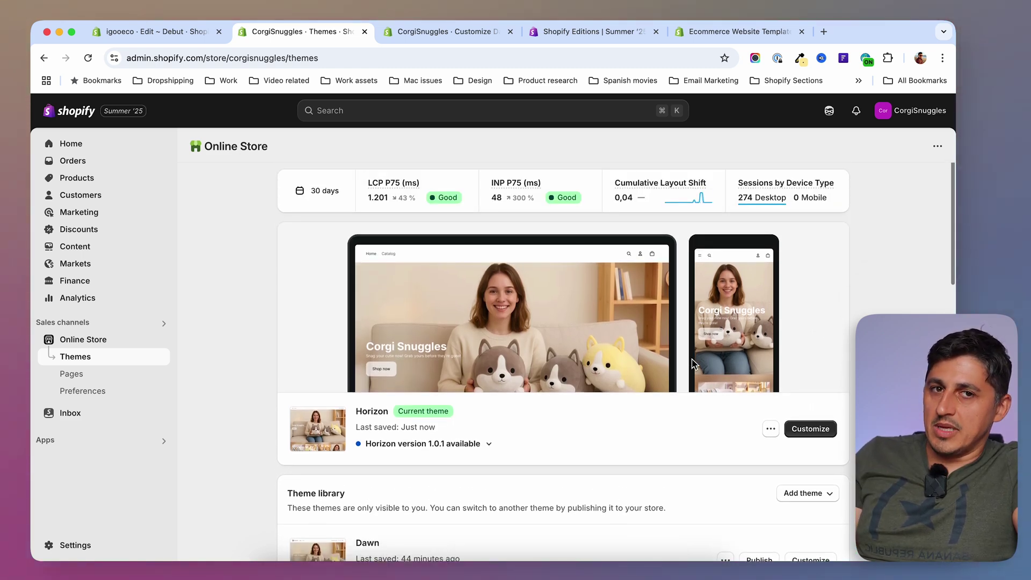
scroll(693, 364, "down", 2)
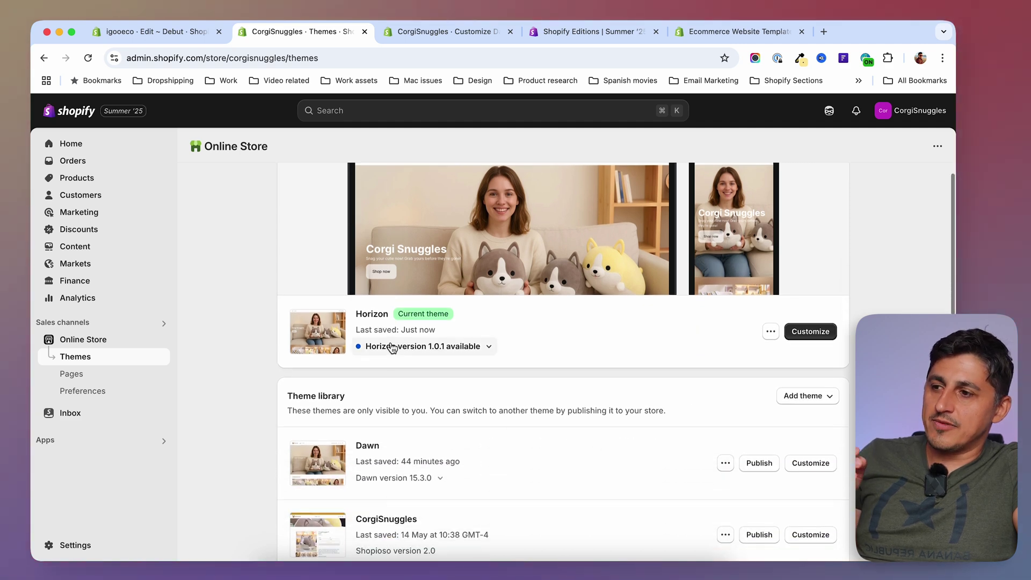
scroll(772, 451, "up", 2)
left_click(771, 423)
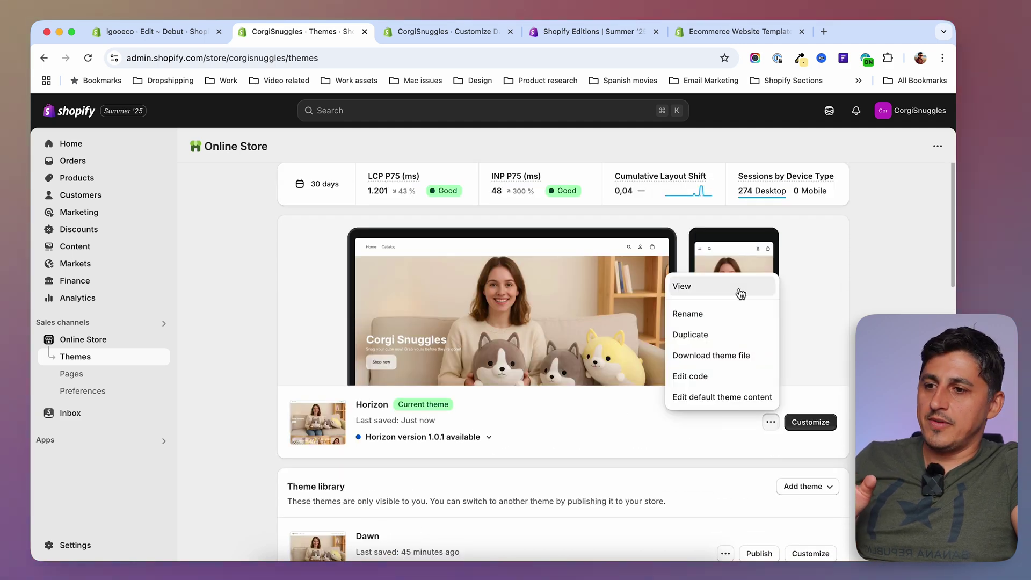
left_click(723, 290)
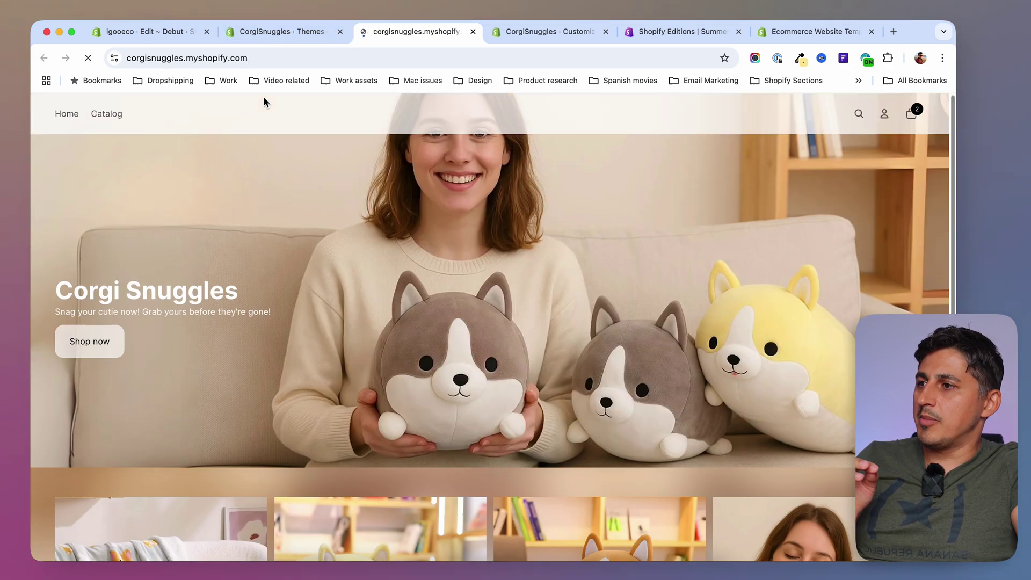
right_click(211, 58)
left_click(258, 161)
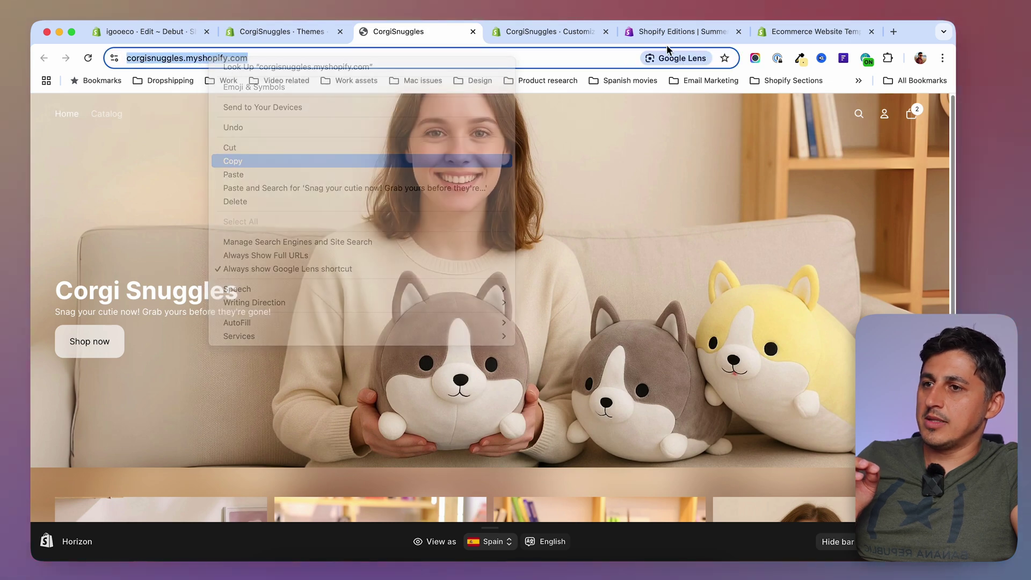
Step: Open PageSpeed Insights in a new tab and analyze corgisnuggles.myshopify.com
left_click(894, 32)
type("speed")
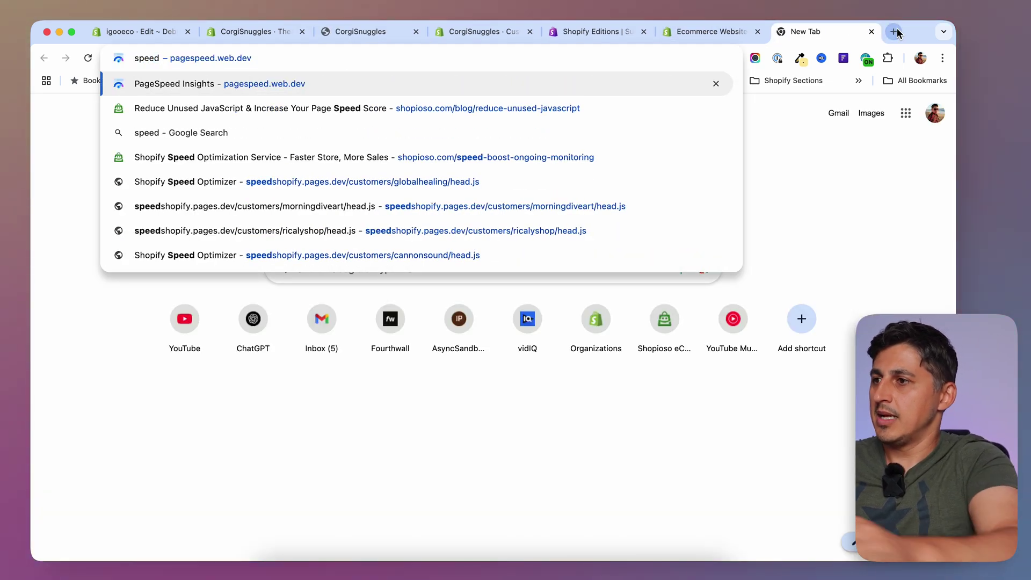
key("Return")
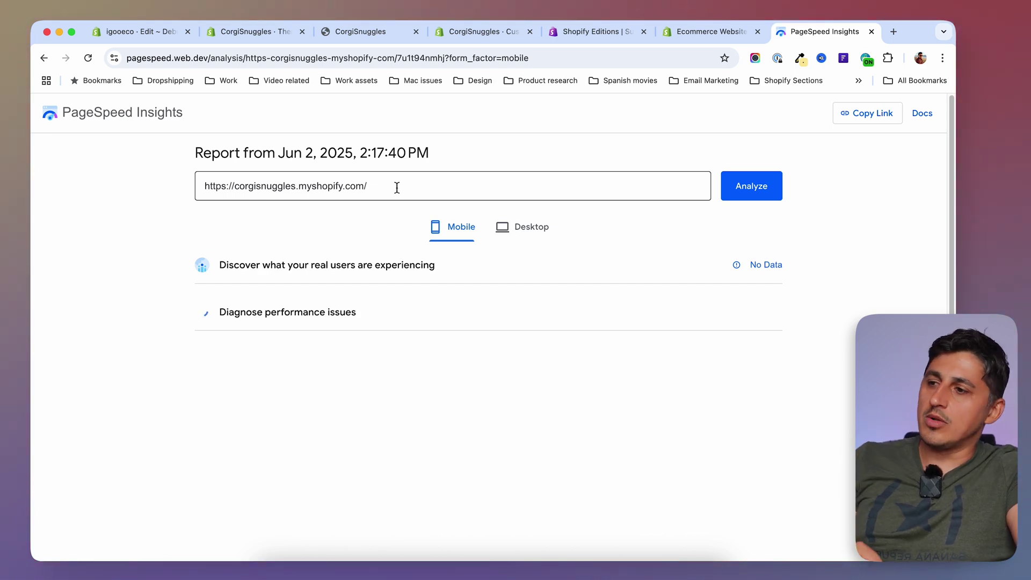
Step: Examine the mobile performance score and metrics in the report, highlighting the Largest Contentful Paint value
scroll(824, 347, "down", 3)
scroll(825, 348, "down", 5)
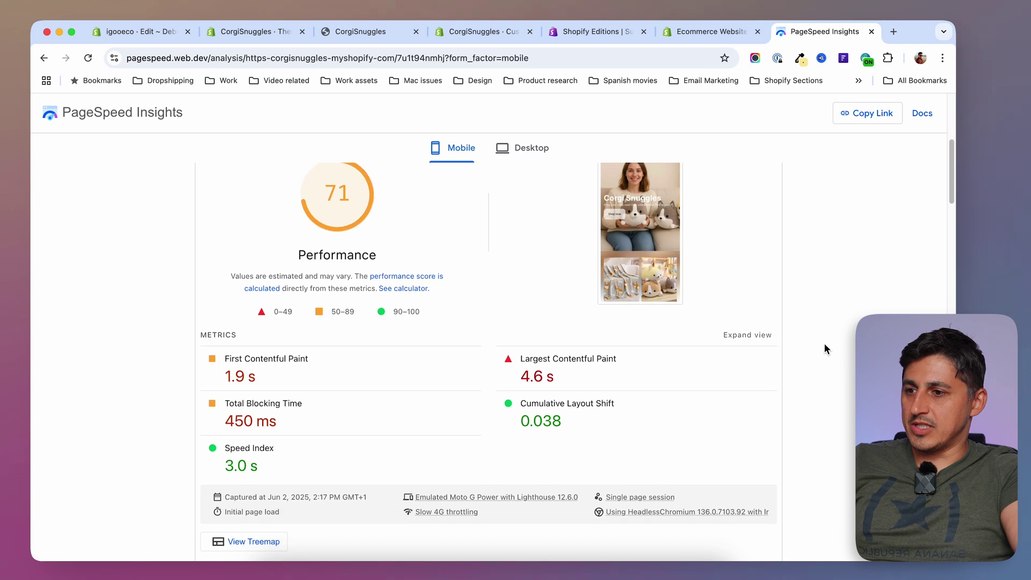
left_click_drag(520, 376, 576, 379)
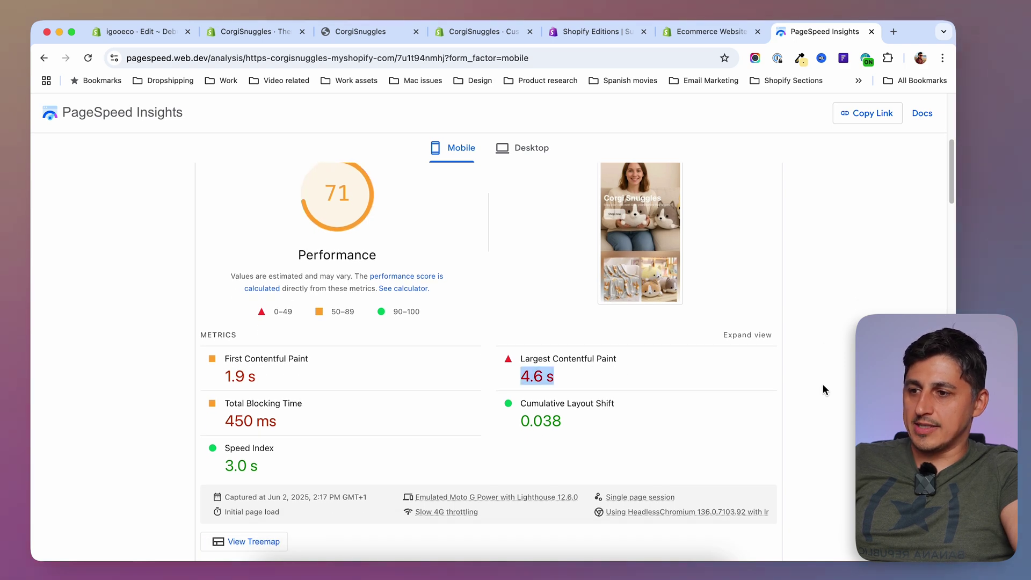
scroll(763, 429, "up", 1)
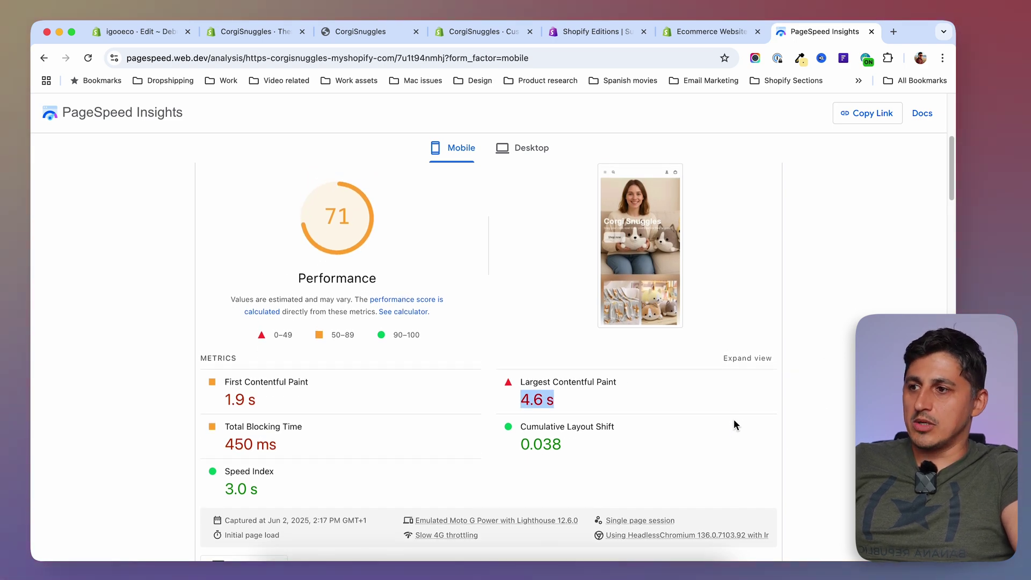
Step: Switch to the desktop report and examine its performance metrics, highlighting Total Blocking Time
left_click(528, 151)
left_click(451, 154)
left_click(556, 156)
scroll(830, 434, "down", 4)
scroll(702, 435, "up", 2)
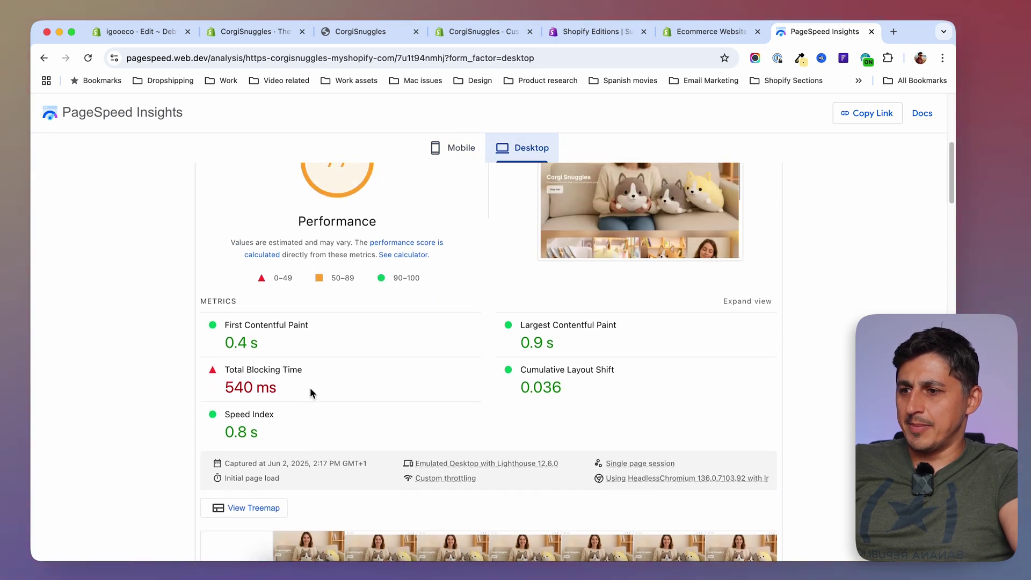
left_click_drag(288, 392, 139, 387)
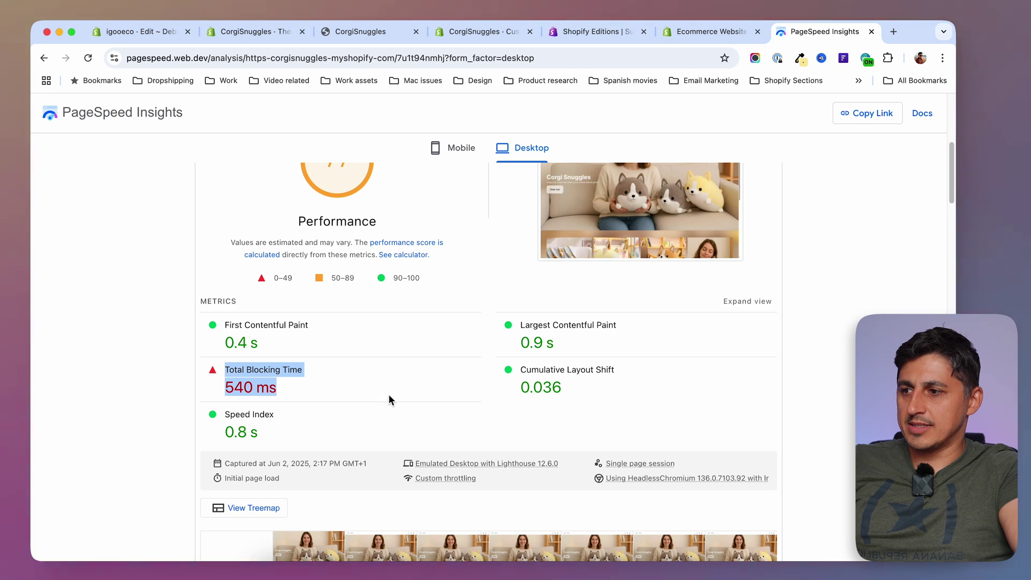
scroll(391, 398, "up", 1)
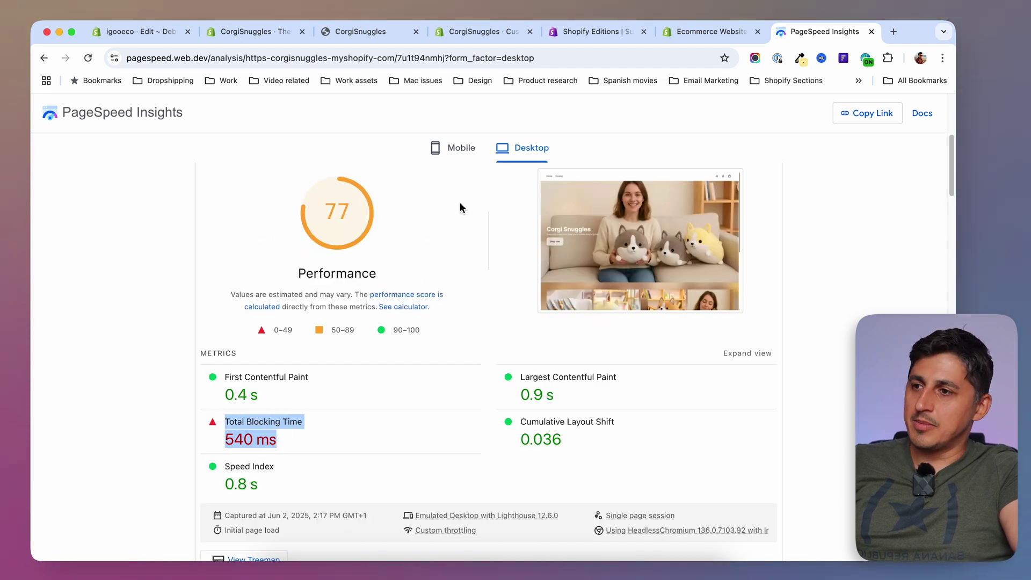
Step: Return to the mobile report, review its scores and diagnostics, and expand the Largest Contentful Paint element entry
left_click(462, 156)
scroll(795, 359, "up", 2)
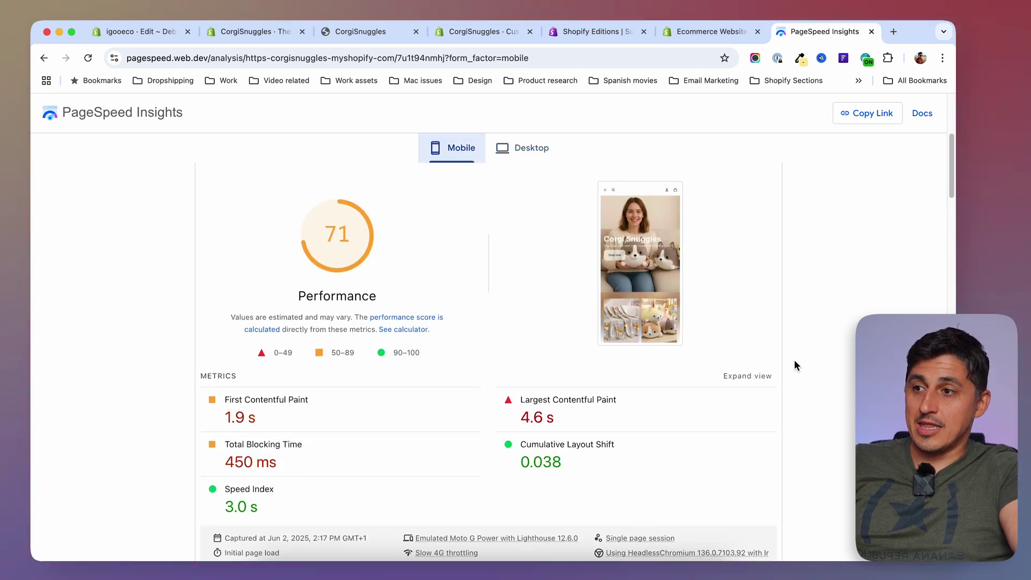
scroll(801, 370, "down", 3)
scroll(744, 449, "up", 3)
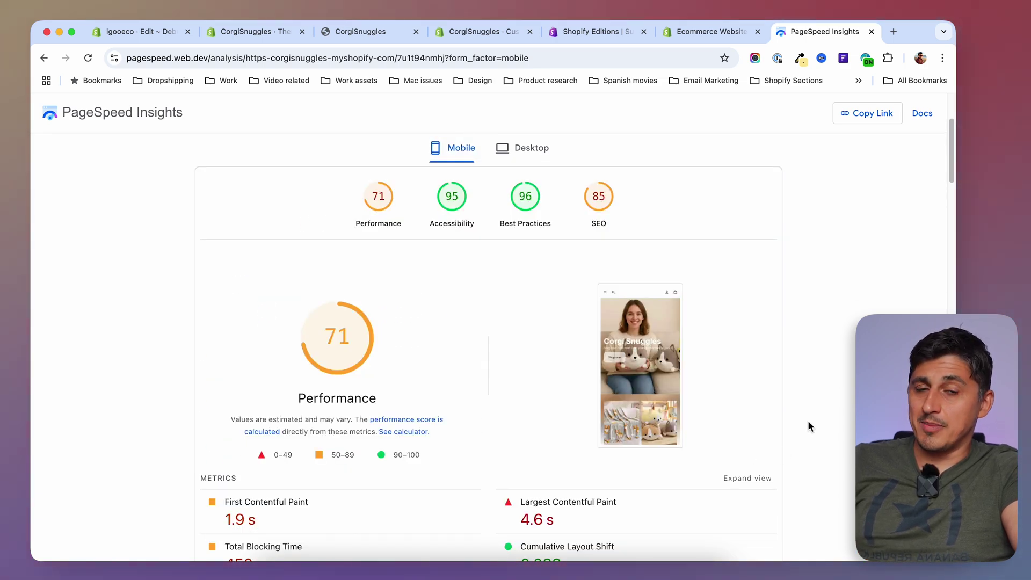
scroll(811, 438, "down", 10)
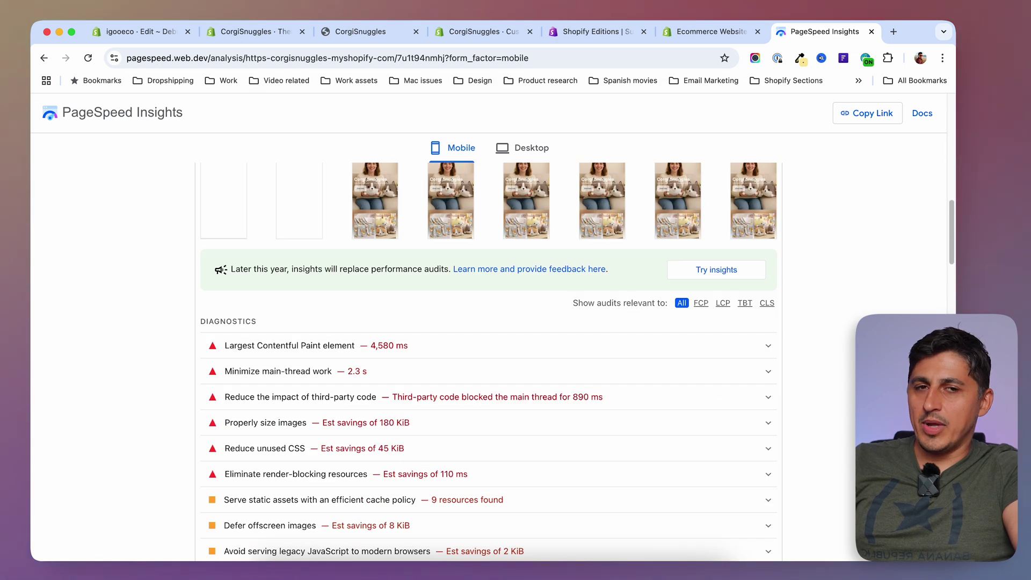
left_click(462, 346)
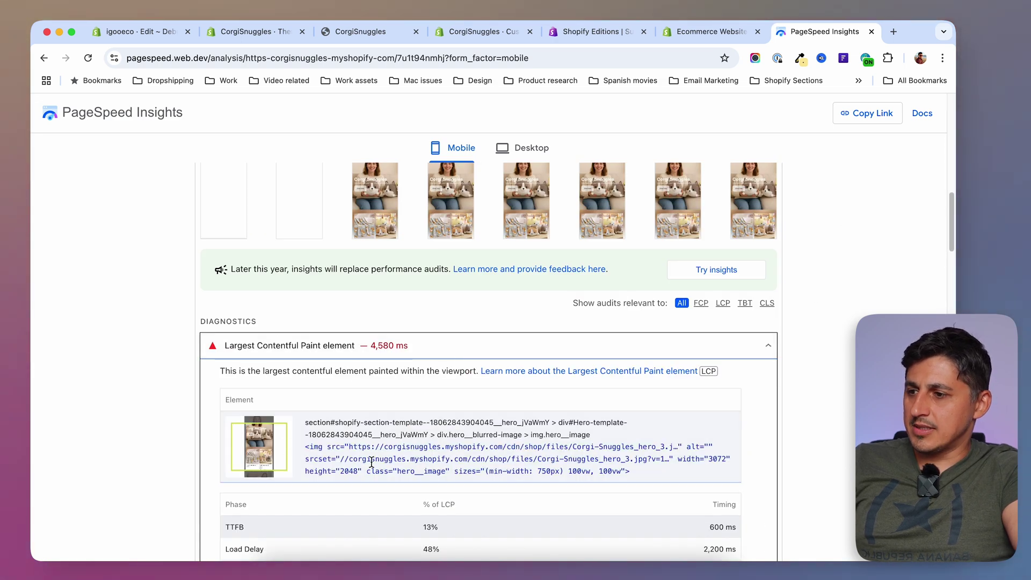
Step: Collapse the Largest Contentful Paint element entry, then review the mobile diagnostics list and the details of the Properly size images audit
scroll(590, 211, "up", 2)
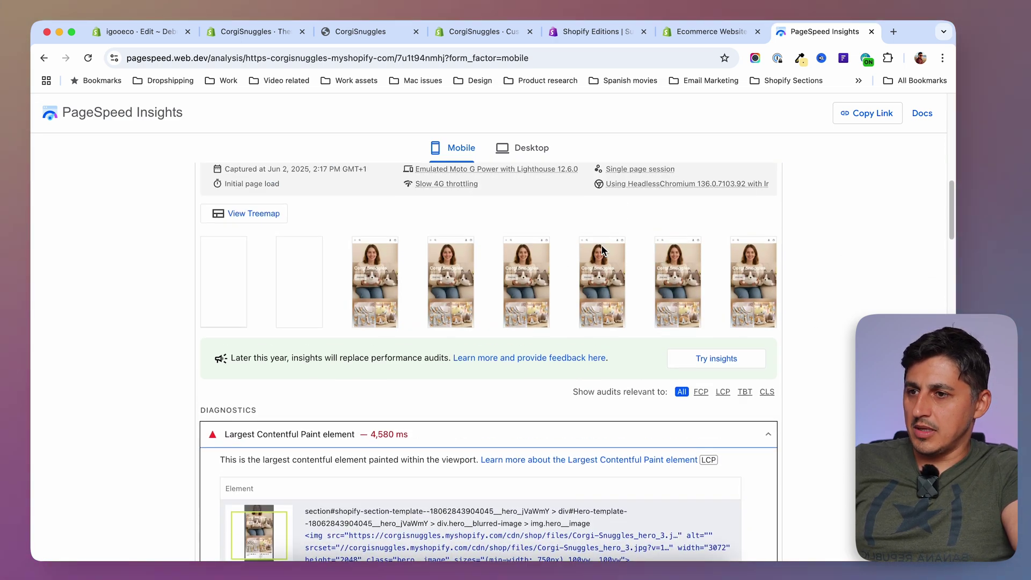
left_click(777, 427)
scroll(804, 410, "down", 3)
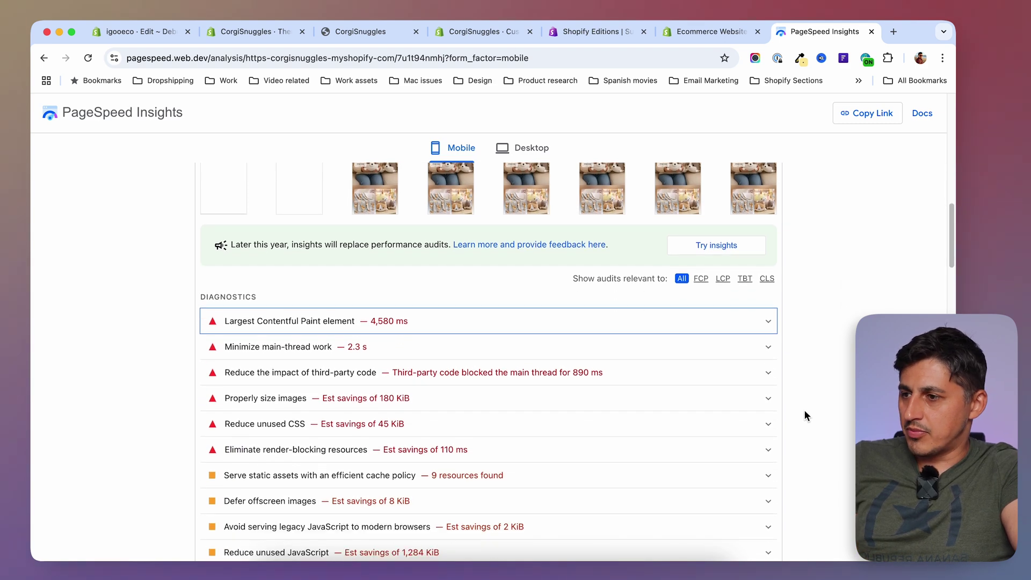
scroll(439, 371, "down", 1)
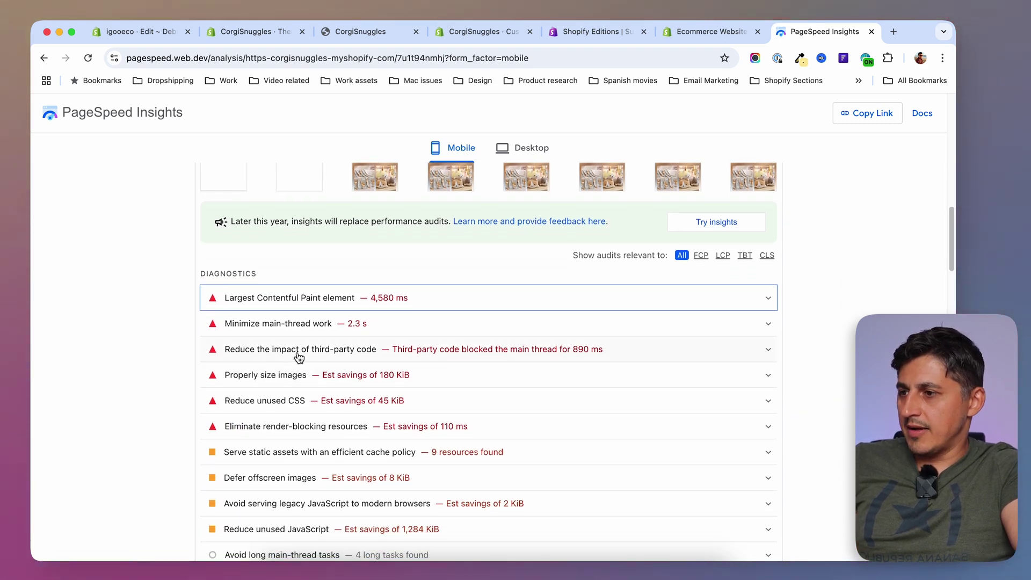
left_click(283, 381)
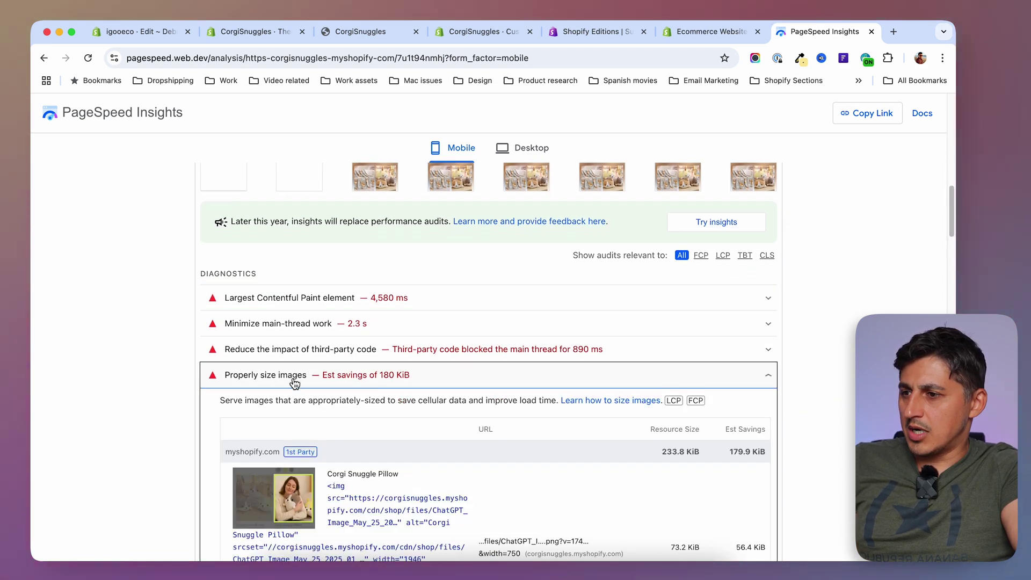
scroll(391, 448, "down", 3)
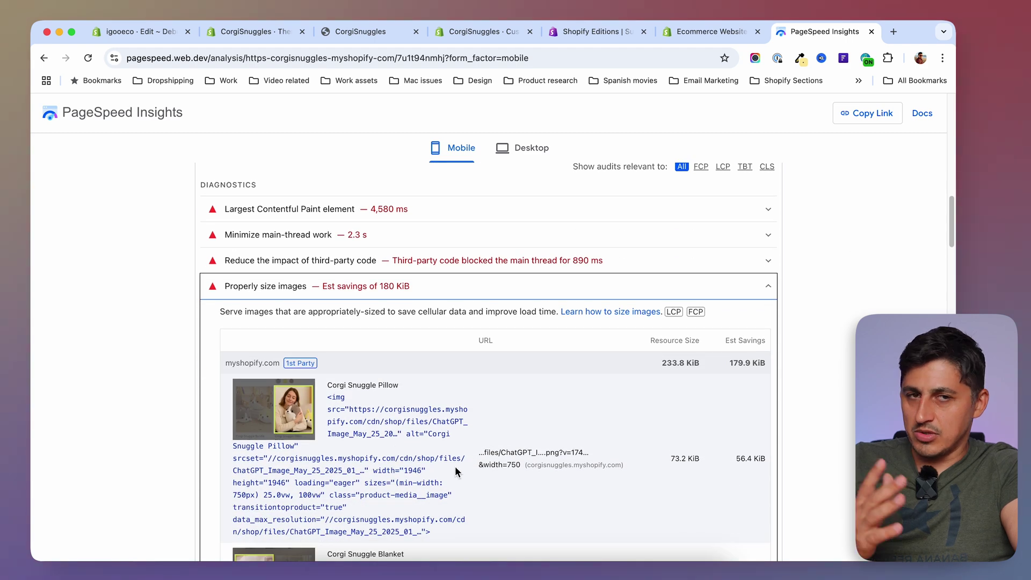
left_click(280, 285)
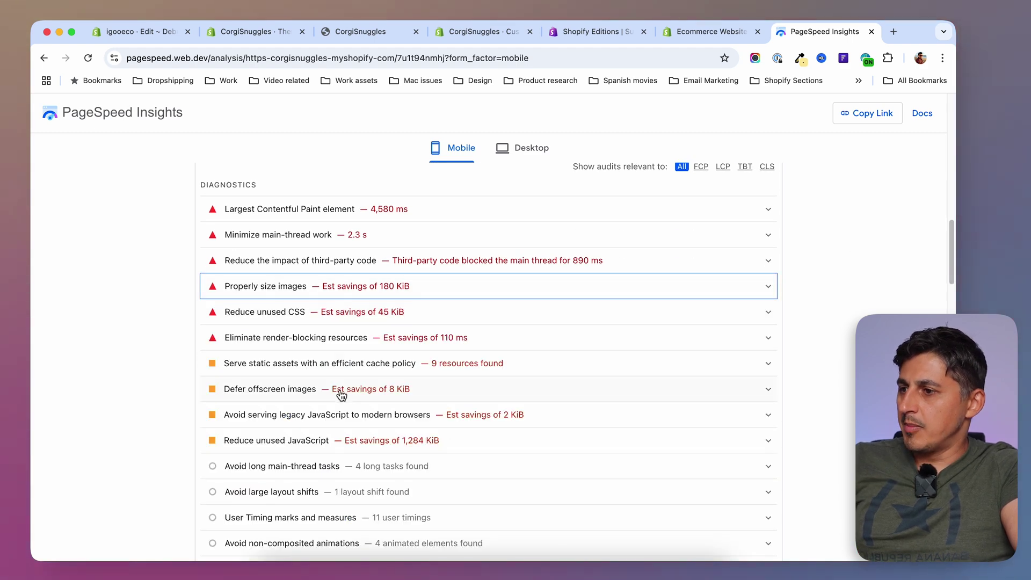
Step: Go back to the performance score and compare the desktop report with the mobile report
scroll(342, 396, "up", 12)
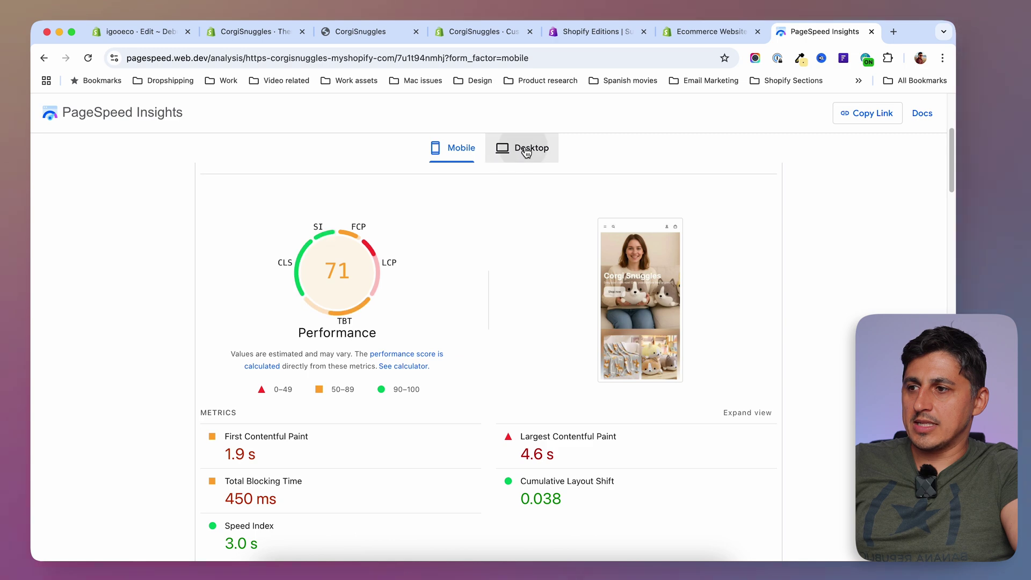
left_click(531, 150)
left_click(462, 150)
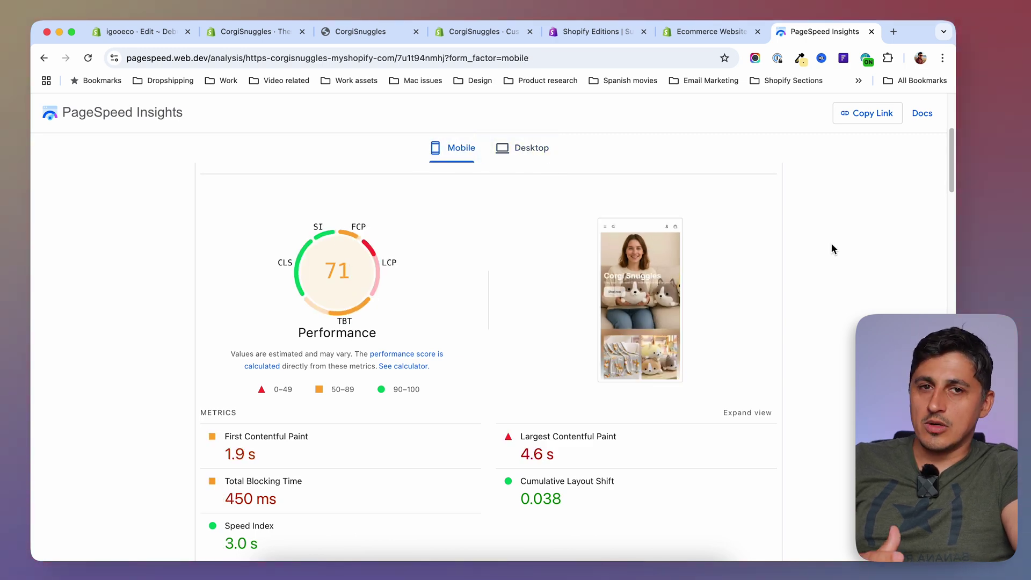
Step: Switch to the Shopify admin's Themes page and publish the Dawn theme as the store's current theme
left_click(249, 38)
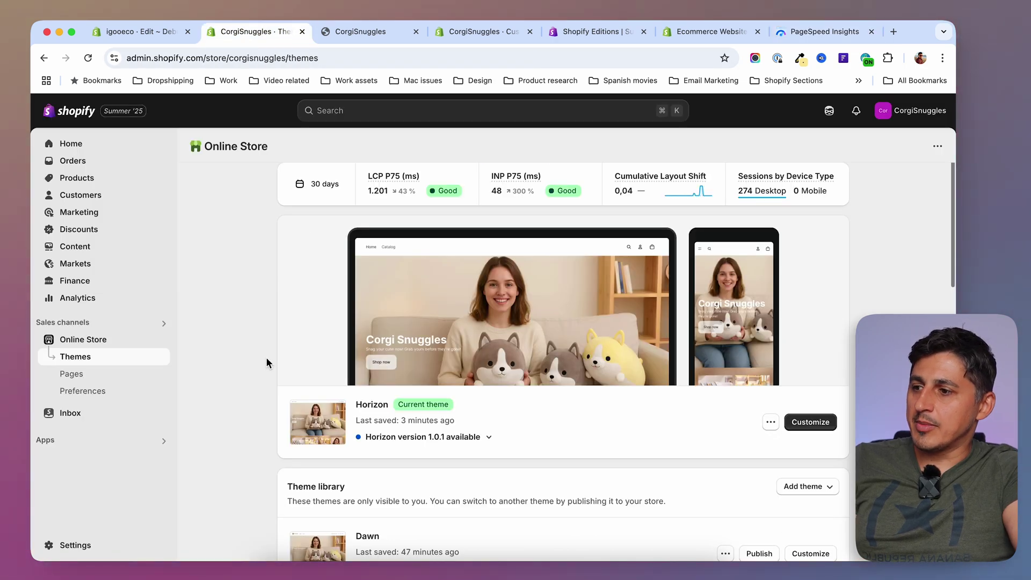
scroll(528, 473, "down", 5)
left_click(767, 434)
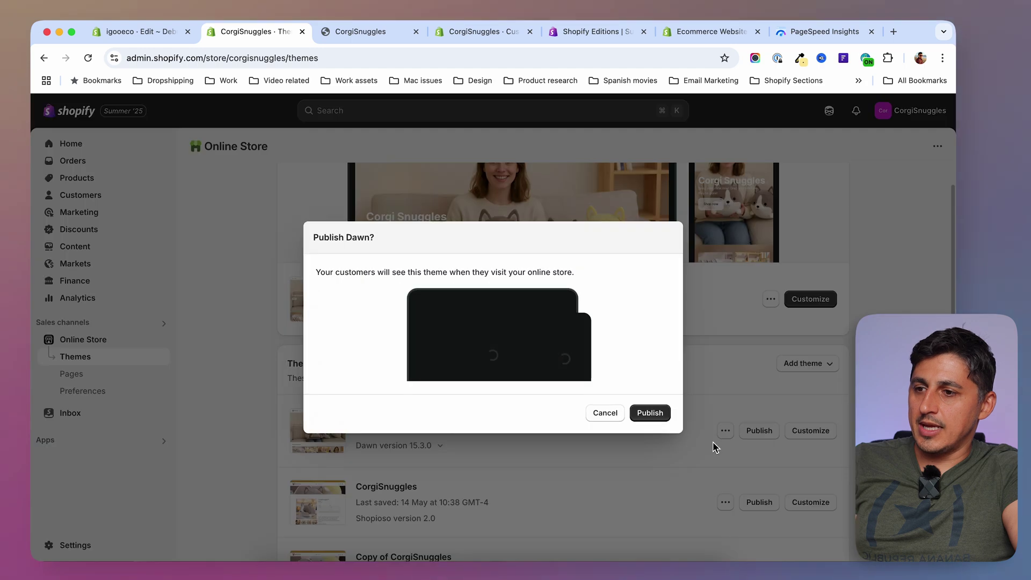
left_click(649, 414)
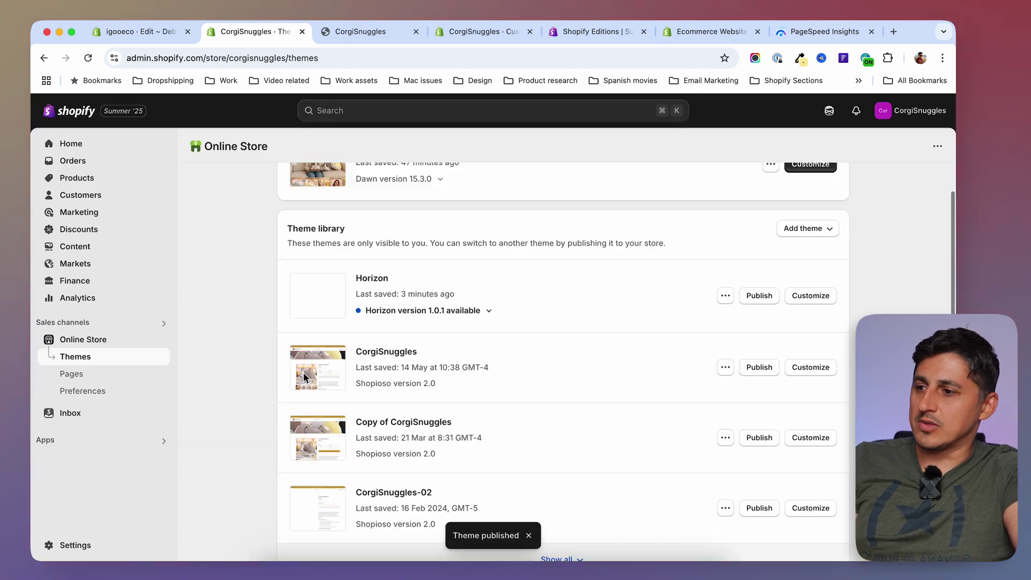
scroll(560, 445, "up", 6)
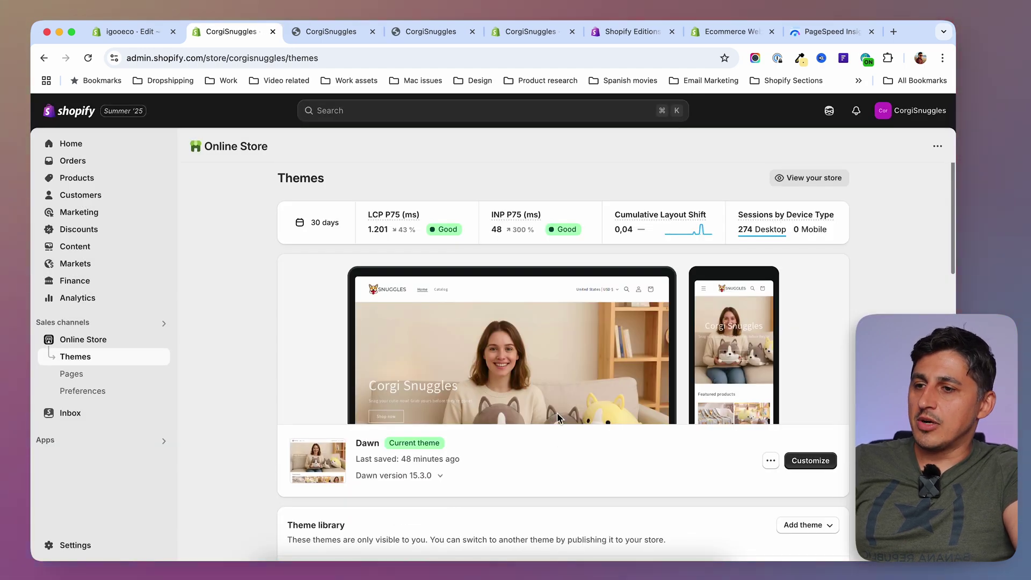
Step: Return to PageSpeed Insights, check the existing desktop and mobile scores, and rerun the analysis of corgisnuggles.myshopify.com
left_click(845, 33)
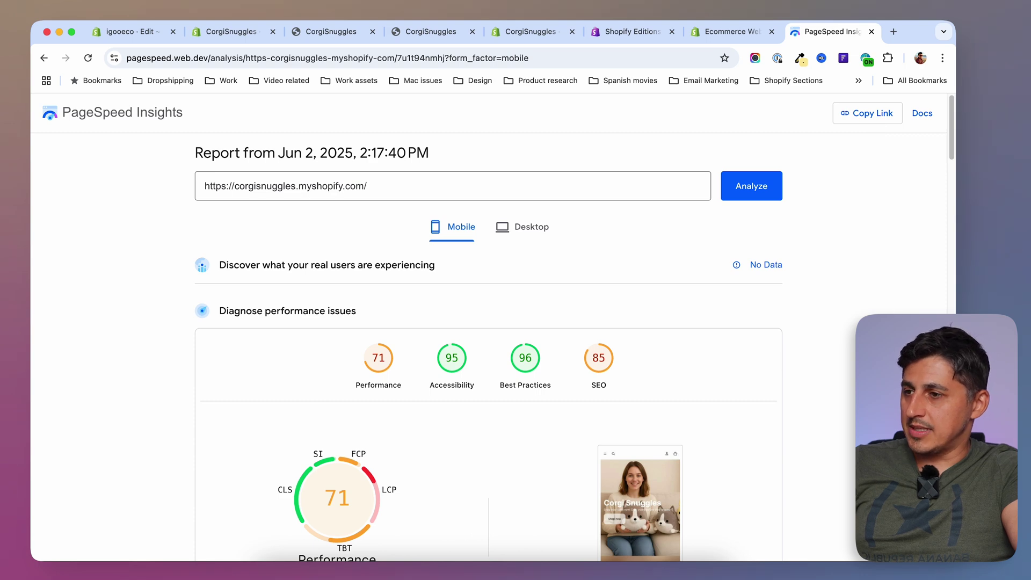
scroll(571, 281, "down", 3)
scroll(571, 280, "up", 3)
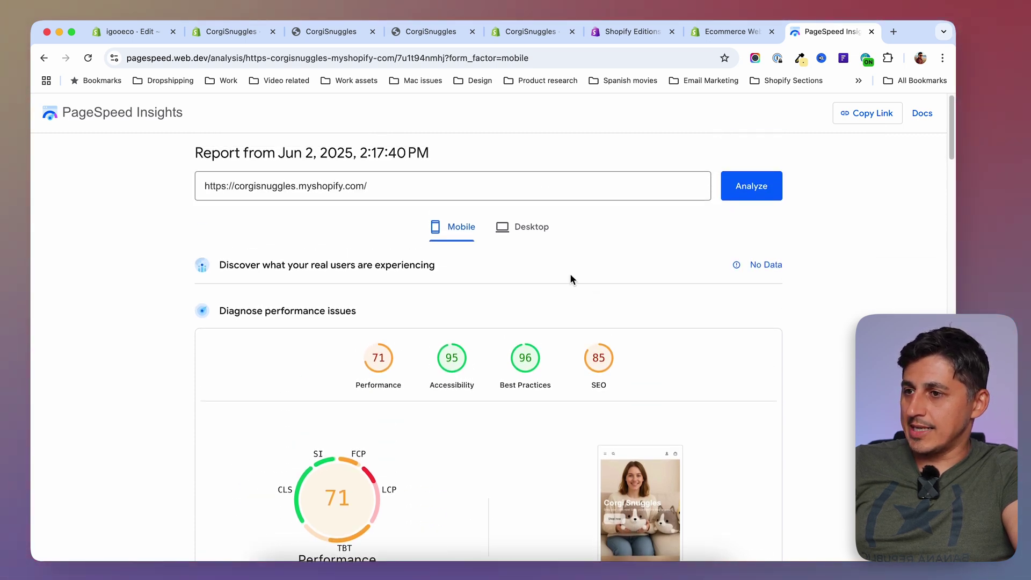
left_click(525, 231)
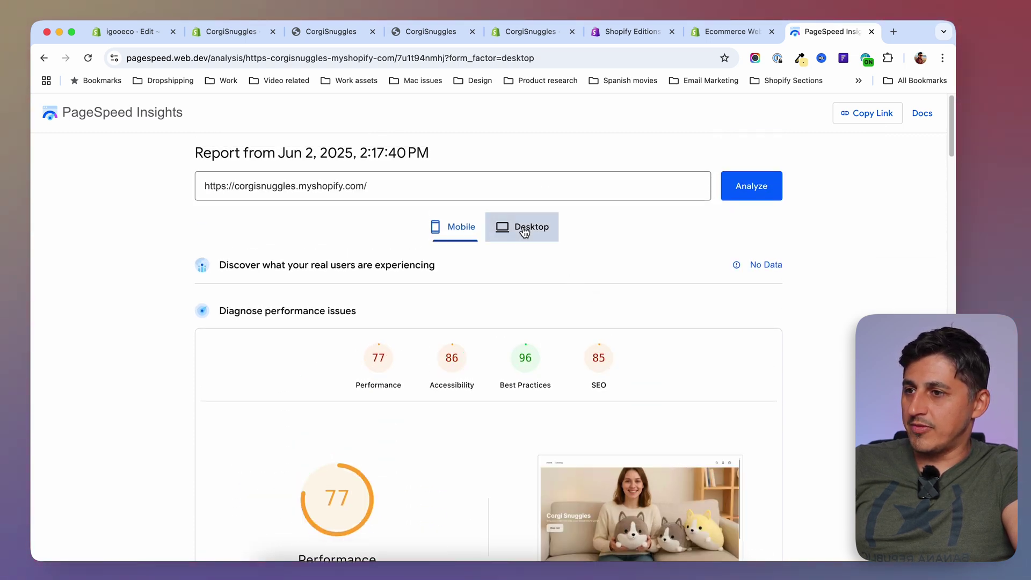
left_click(462, 229)
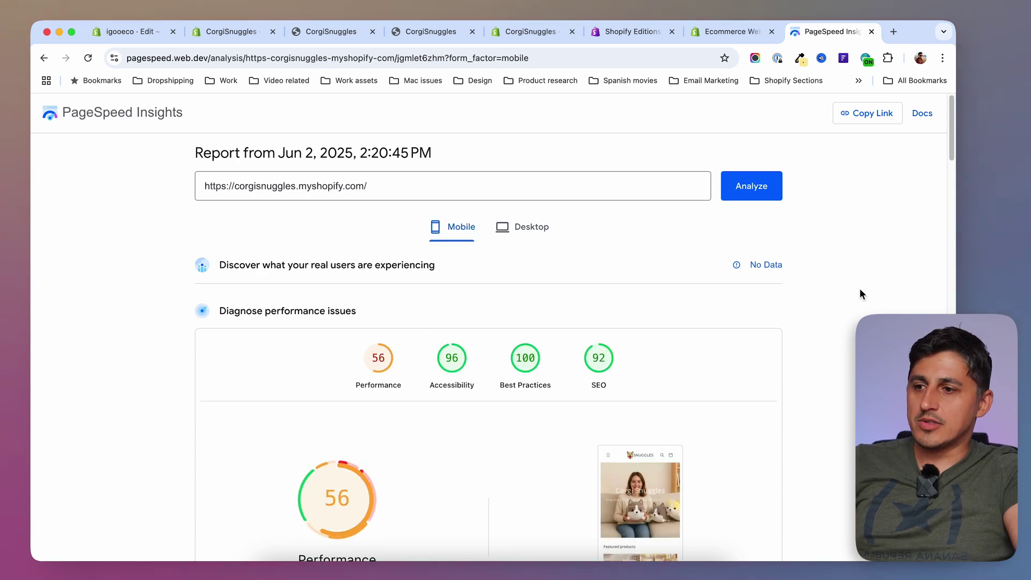
Step: View the new report's performance scores for the Dawn store on mobile and desktop, ending on the mobile report
scroll(860, 293, "down", 3)
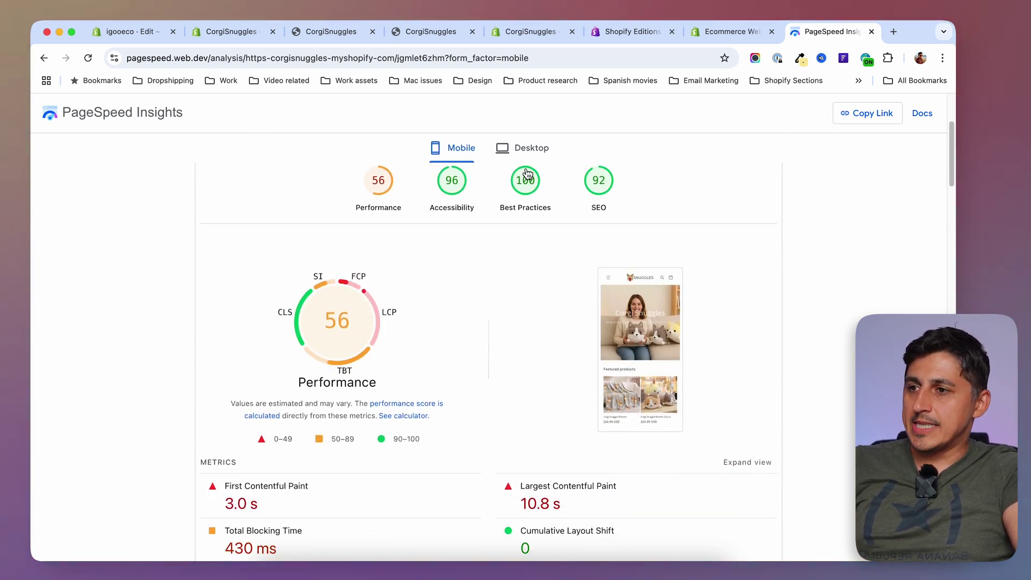
left_click(527, 150)
left_click(446, 152)
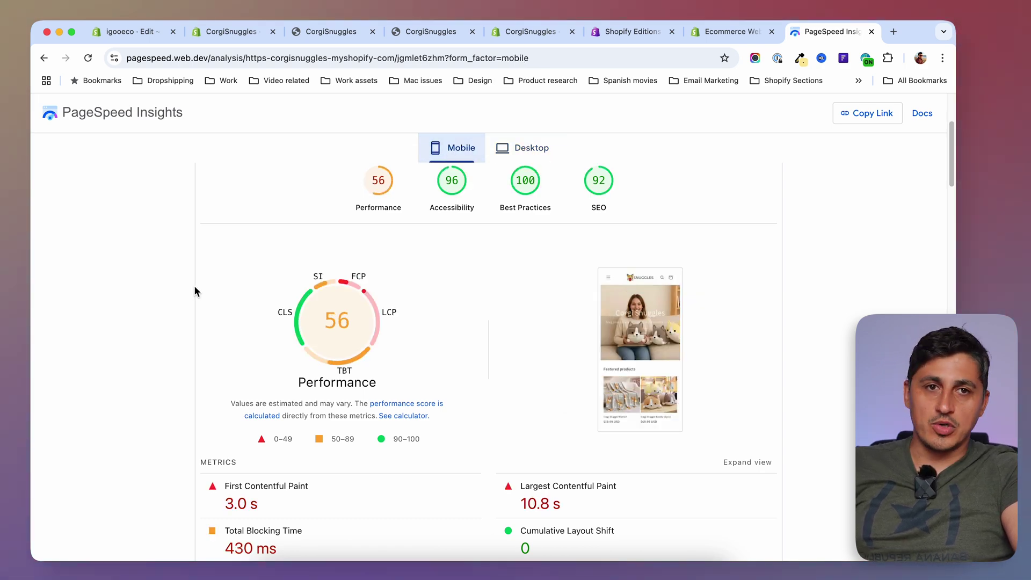
Step: Examine the Dawn store's mobile performance metrics and overall scores, highlighting the Largest Contentful Paint value
scroll(845, 369, "down", 3)
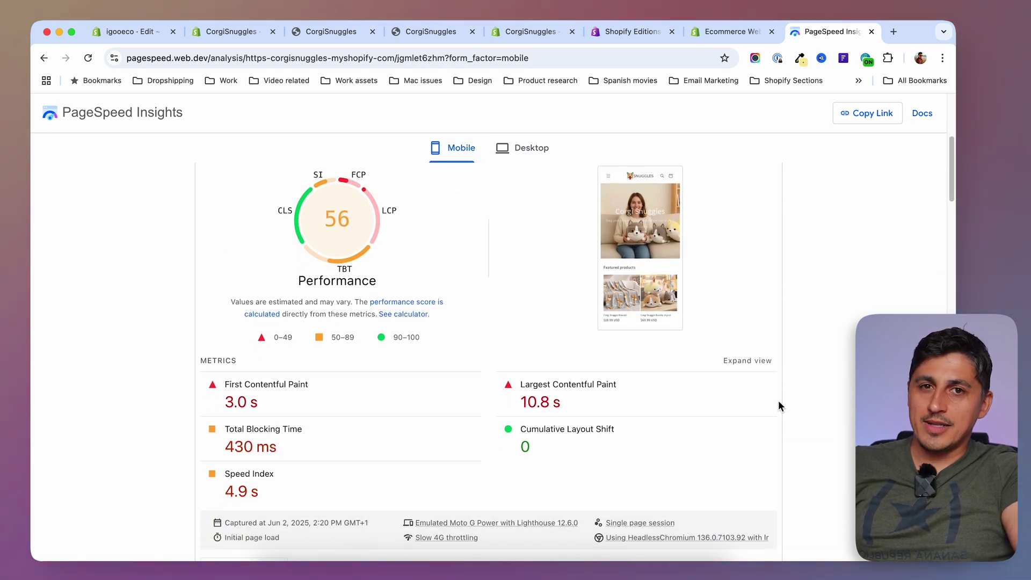
left_click_drag(614, 408, 518, 404)
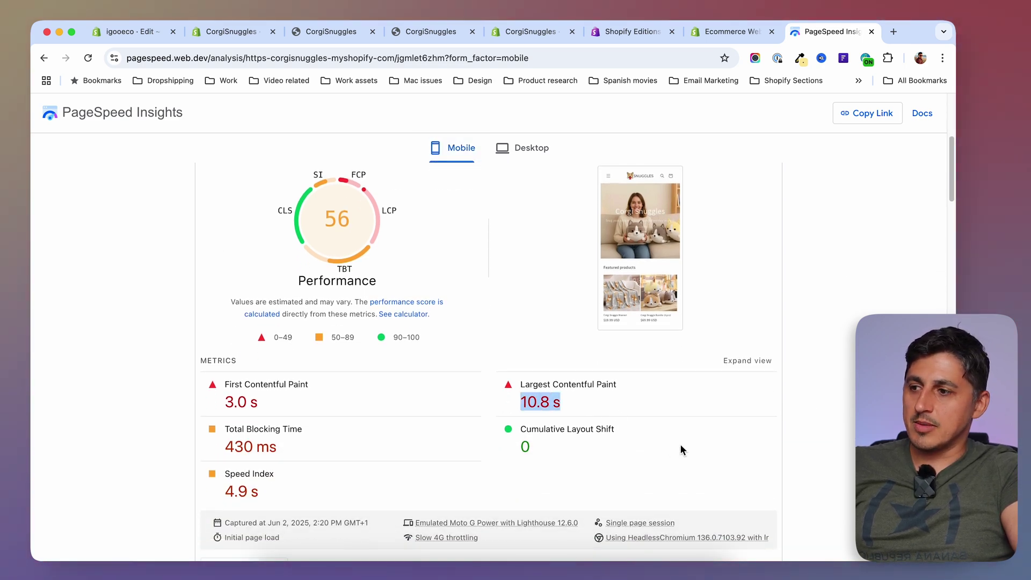
scroll(707, 437, "up", 1)
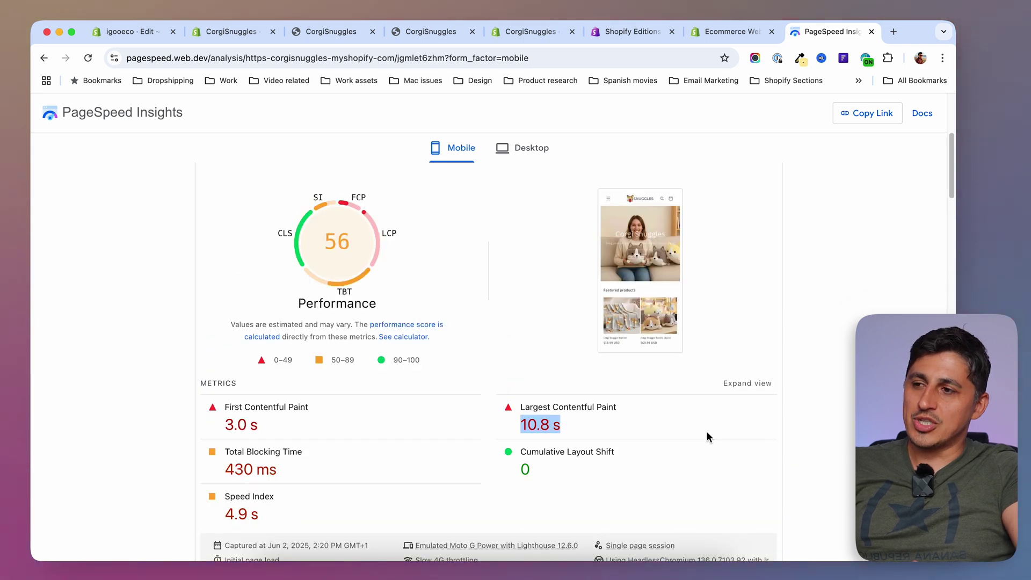
scroll(706, 436, "down", 2)
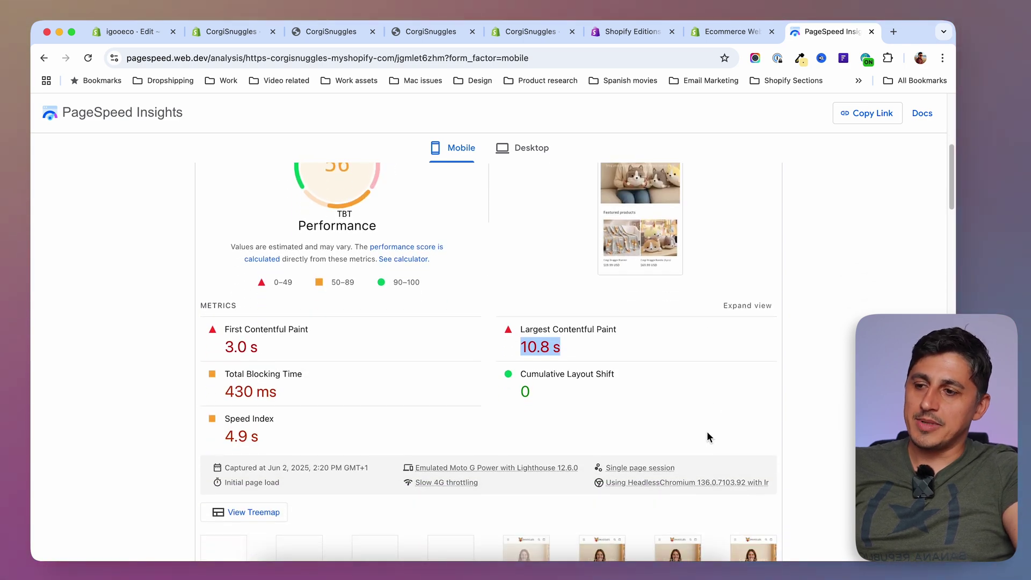
scroll(707, 437, "down", 2)
scroll(707, 436, "up", 3)
left_click(817, 384)
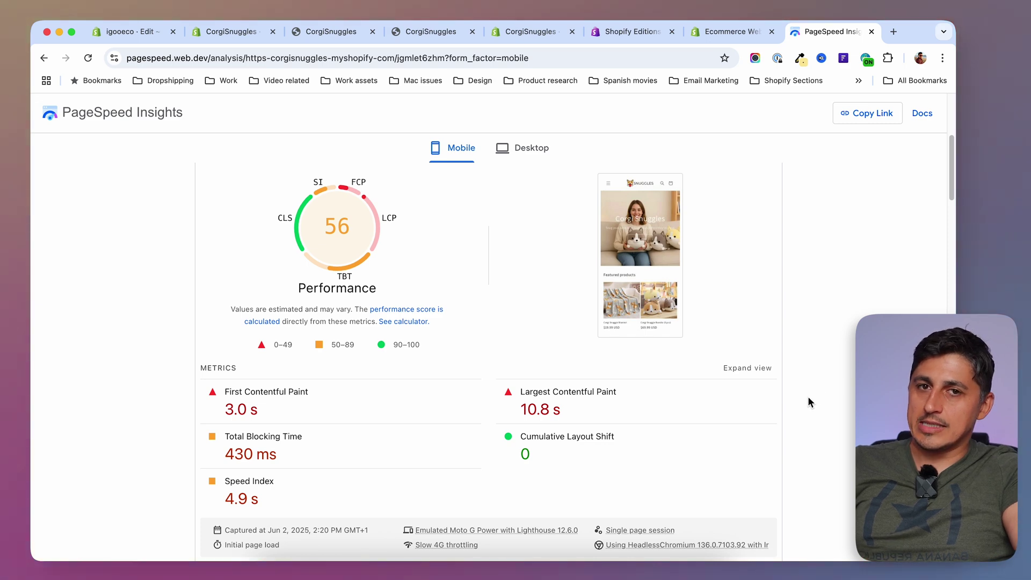
scroll(552, 391, "up", 1)
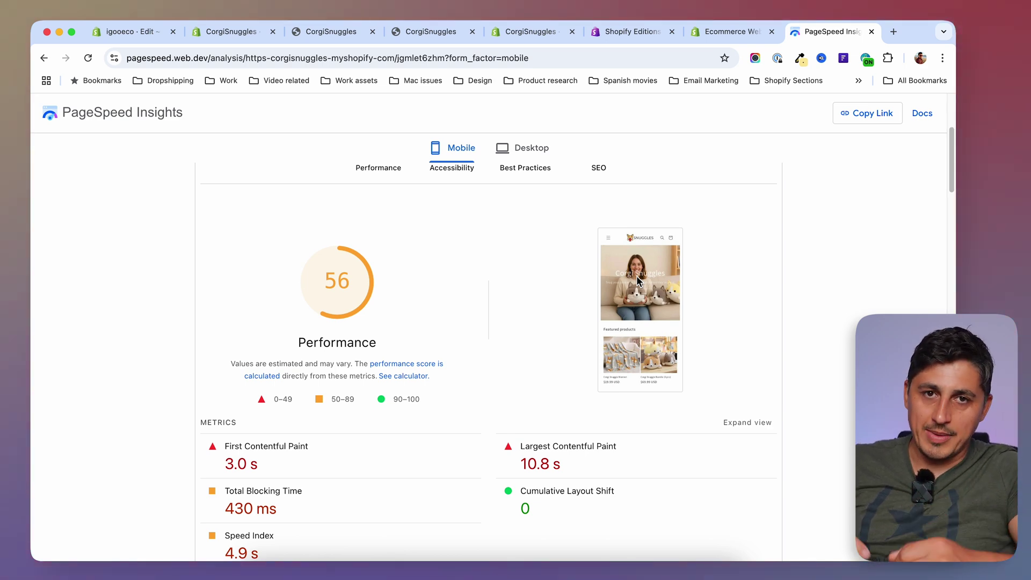
scroll(638, 280, "up", 3)
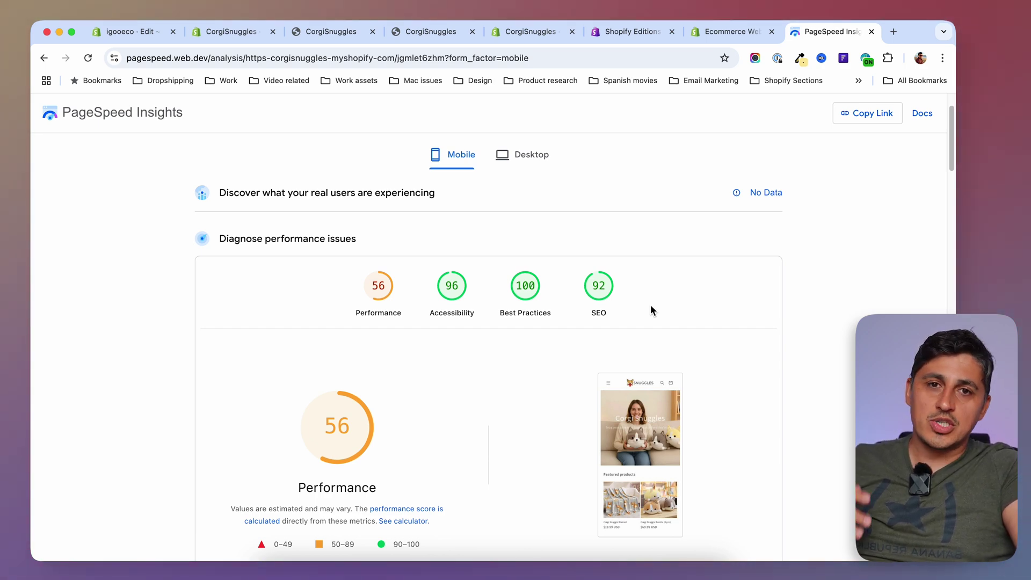
Step: View the new themes showcase on the Shopify Editions page and look back at the Dawn theme editor
left_click(650, 32)
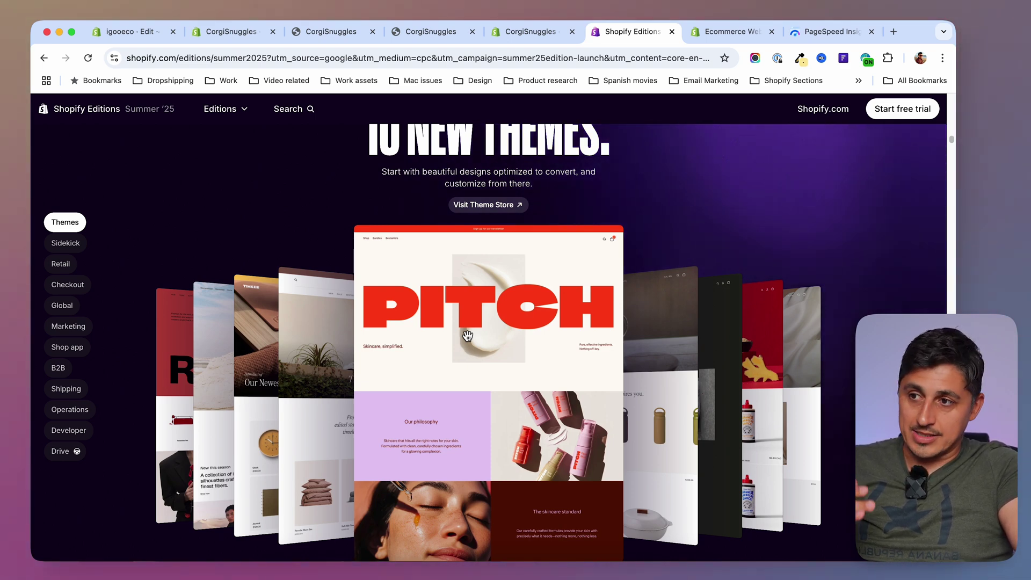
scroll(483, 366, "up", 1)
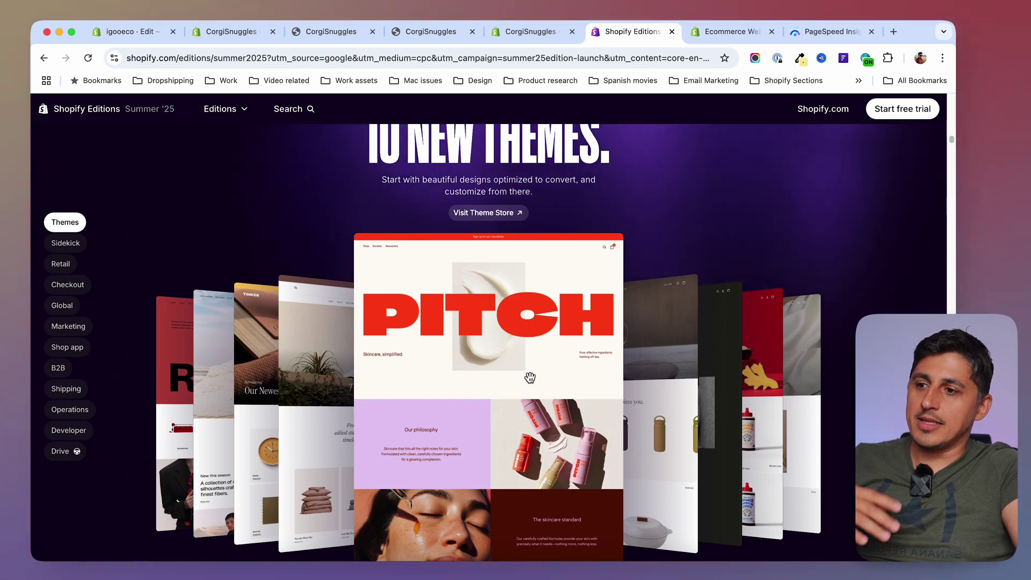
left_click(527, 32)
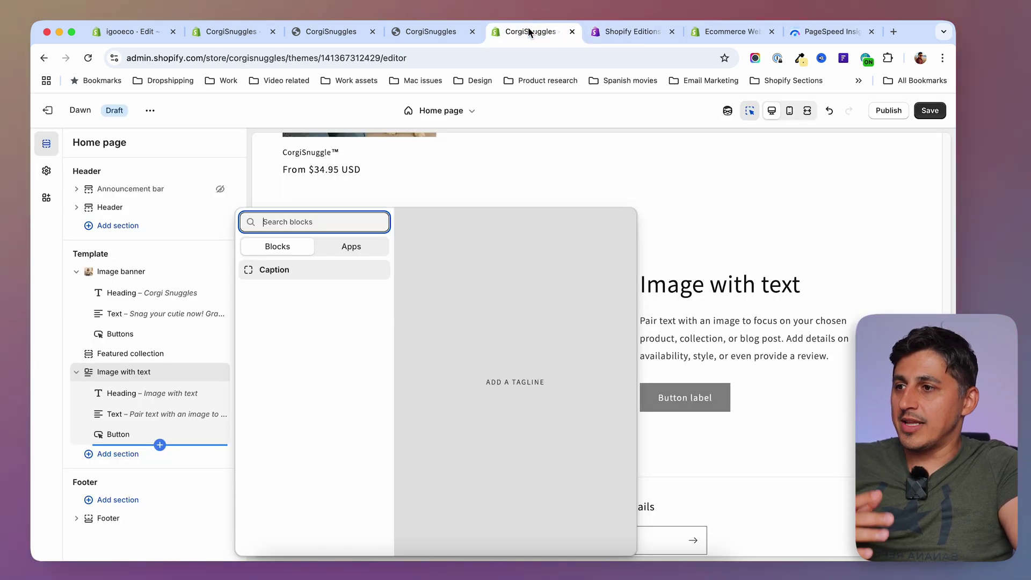
Step: Review the Dawn and Horizon entries on the Shopify admin's Themes page, and return to the Shopify Editions Summer '25 page
left_click(230, 34)
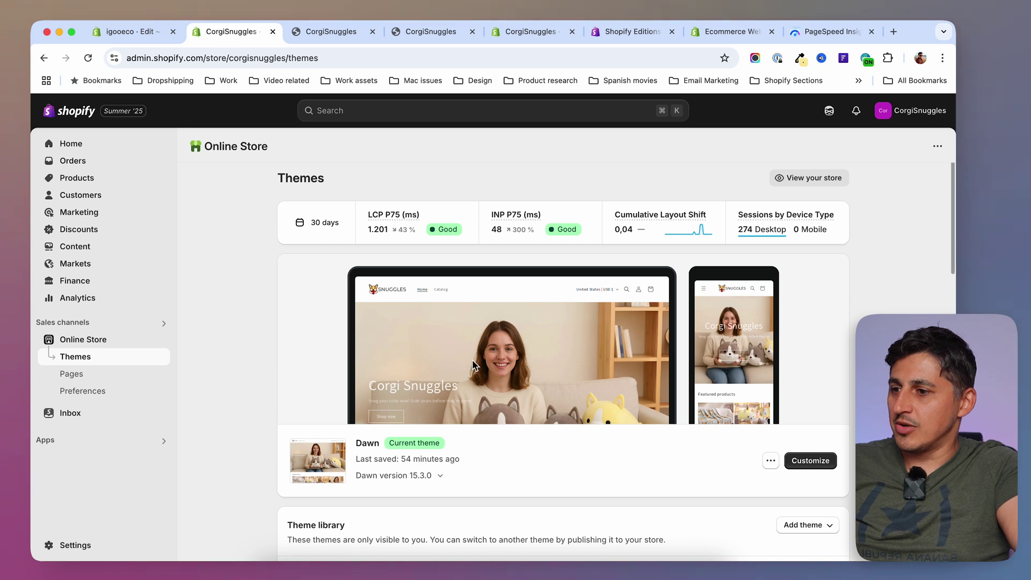
scroll(473, 500, "down", 3)
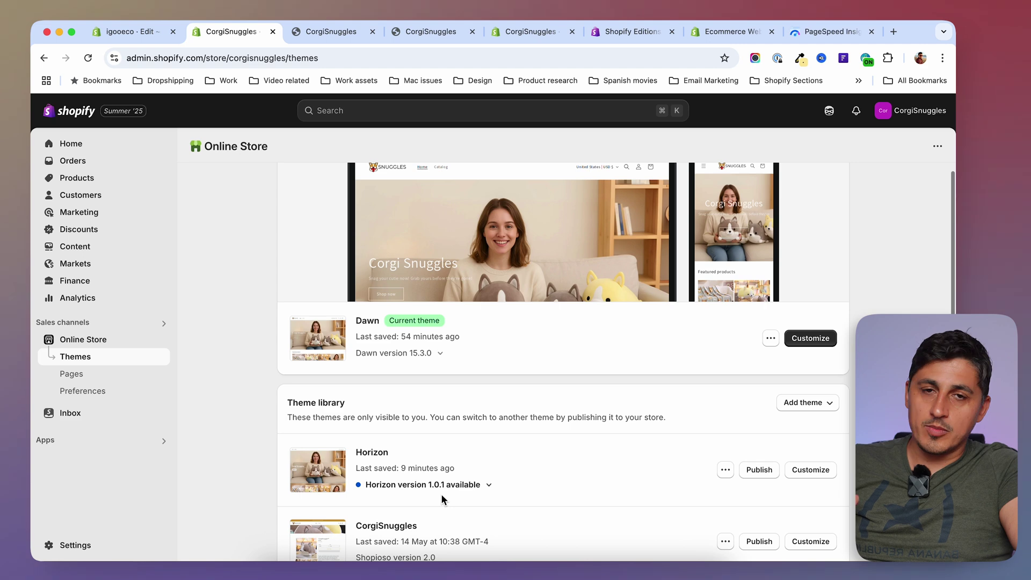
scroll(442, 499, "down", 1)
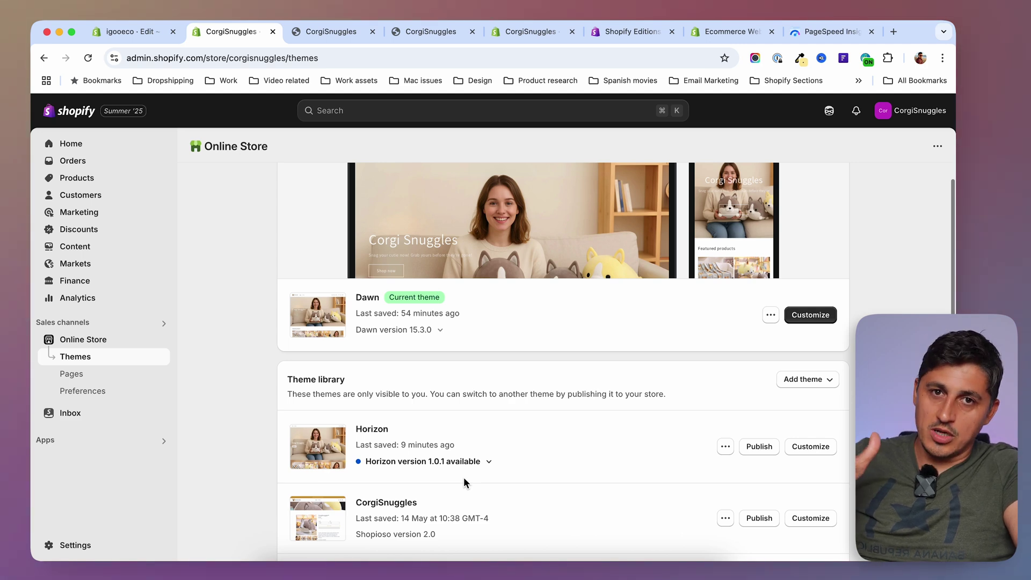
scroll(413, 449, "up", 4)
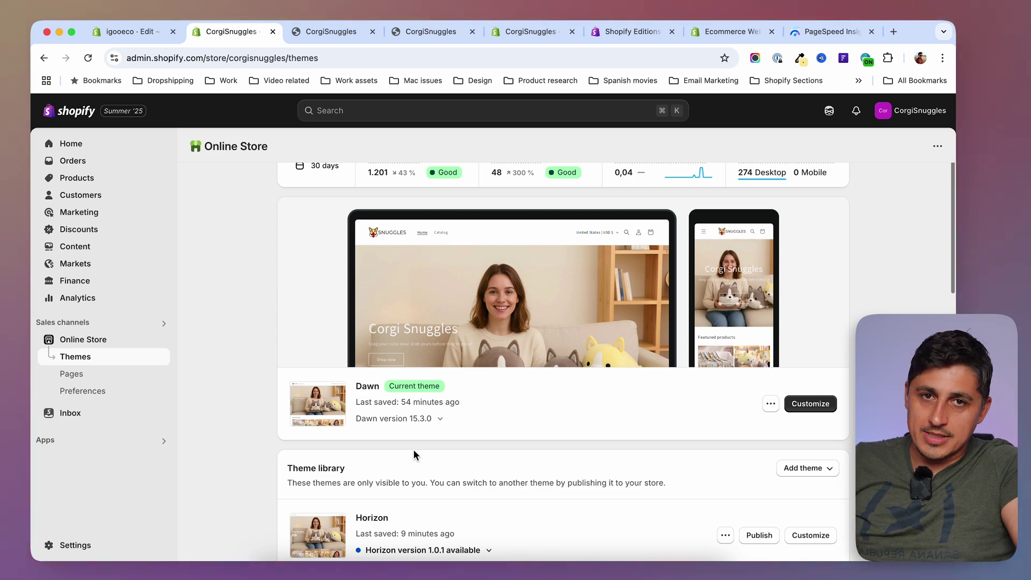
scroll(491, 512, "up", 2)
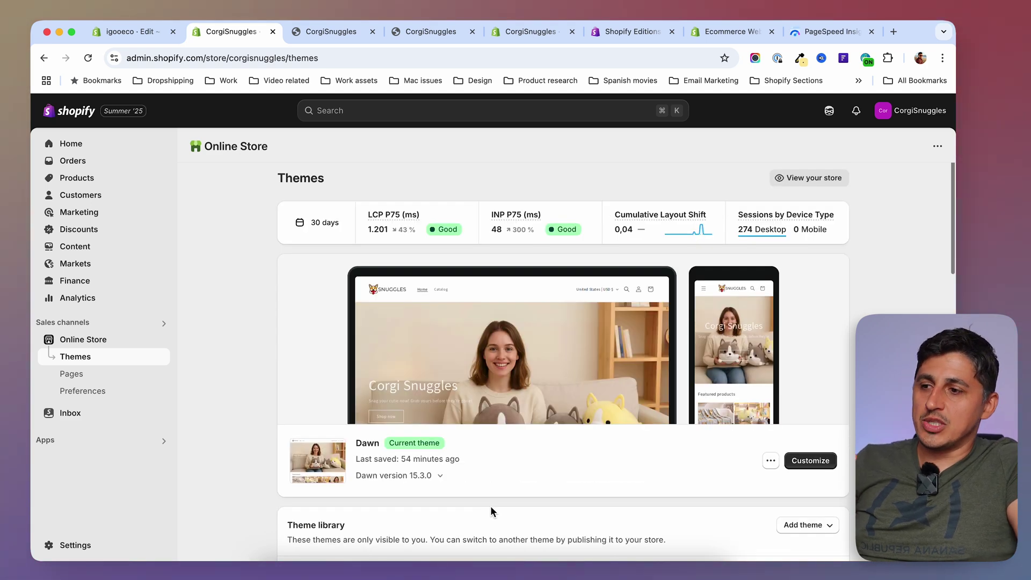
scroll(489, 507, "down", 5)
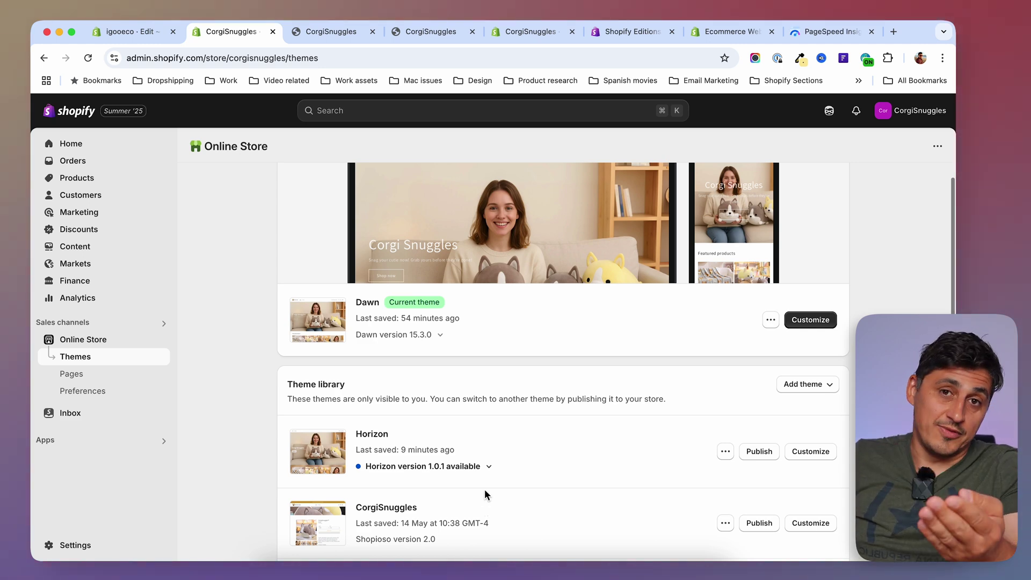
left_click(629, 31)
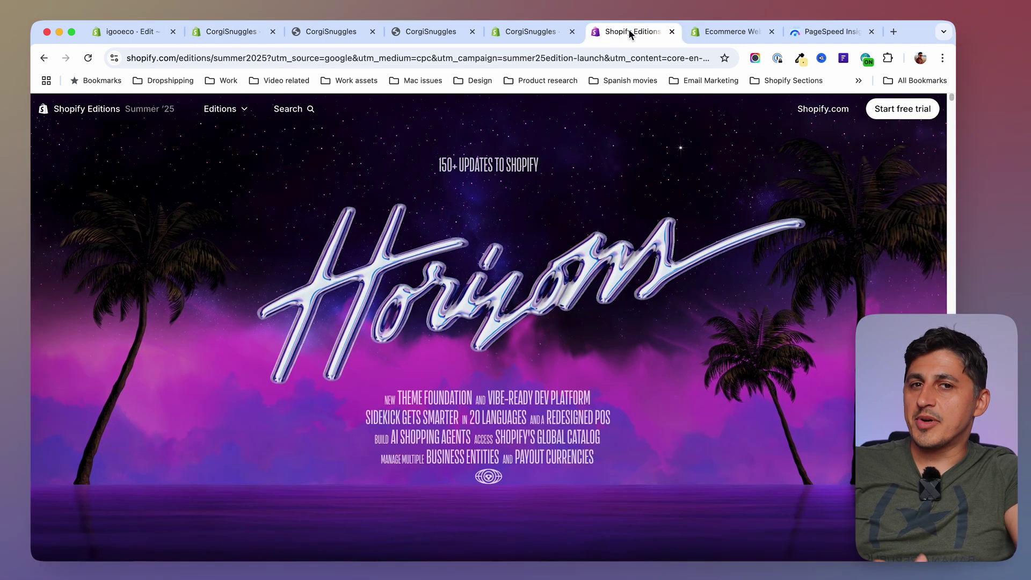
Step: Copy the Image banner section of the home page in the Dawn theme editor
left_click(544, 33)
right_click(153, 277)
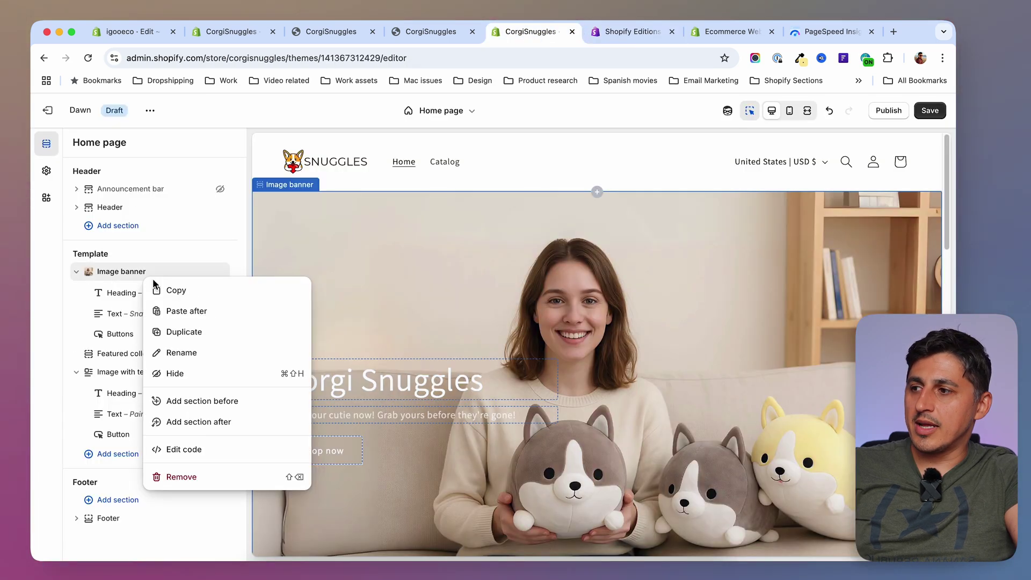
left_click(194, 296)
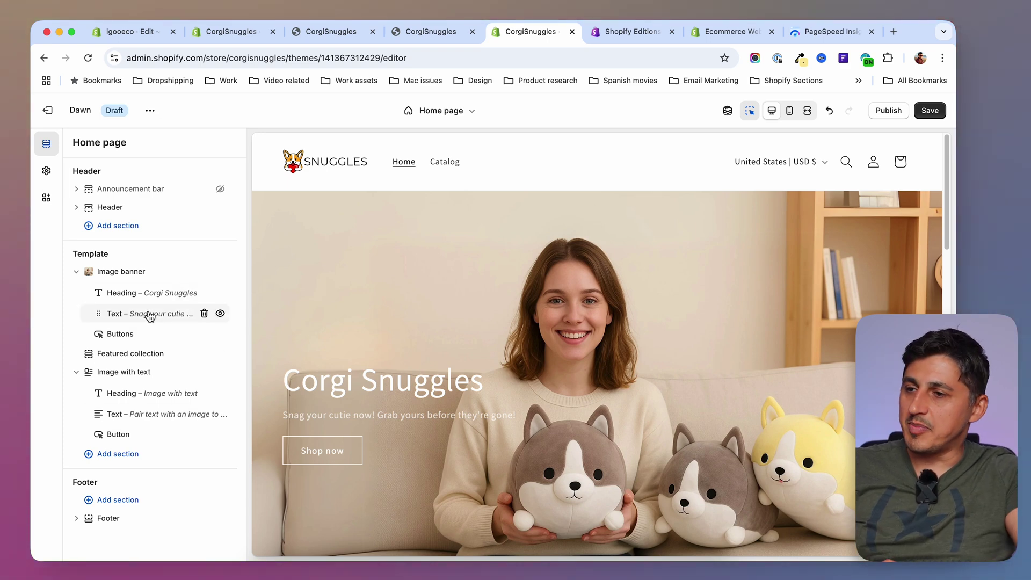
Step: Open the Image banner section's name for editing without changing it, and exit the Dawn editor to the Themes page
left_click(130, 273)
left_click(140, 144)
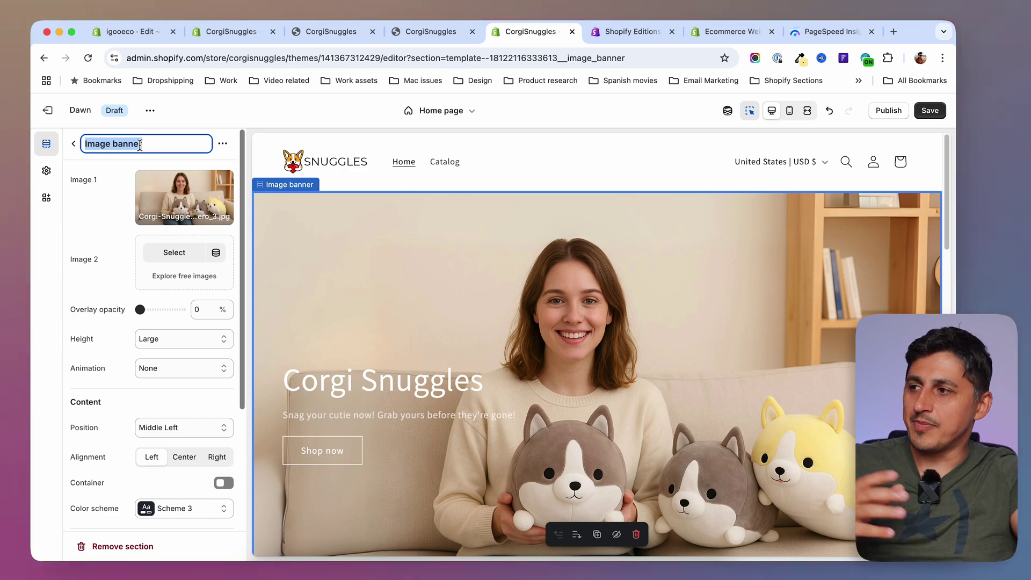
left_click(74, 144)
left_click(48, 110)
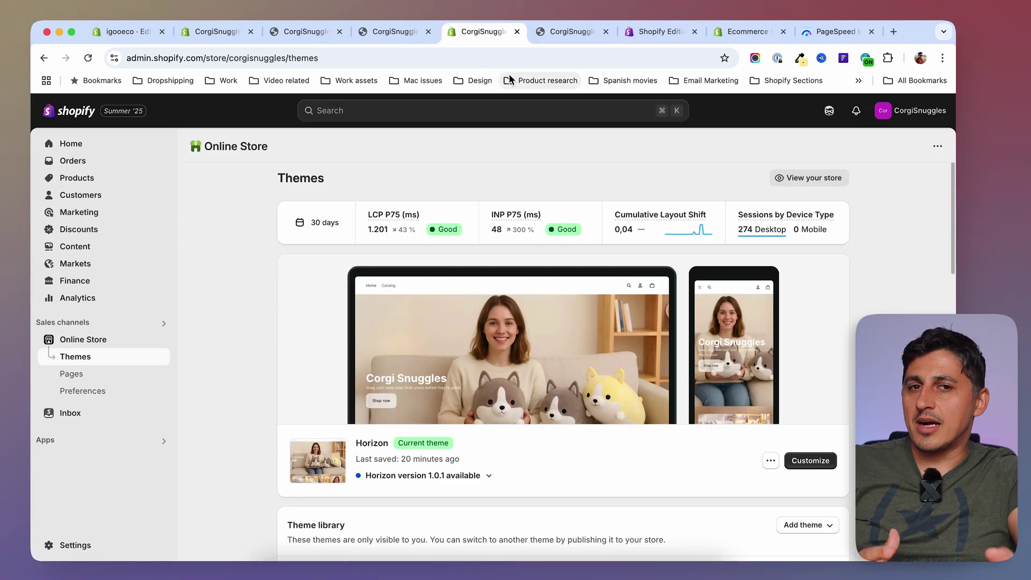
Step: View the product grid on the Horizon storefront's home page and open the Corgi Snuggle Blanket product page
left_click(582, 34)
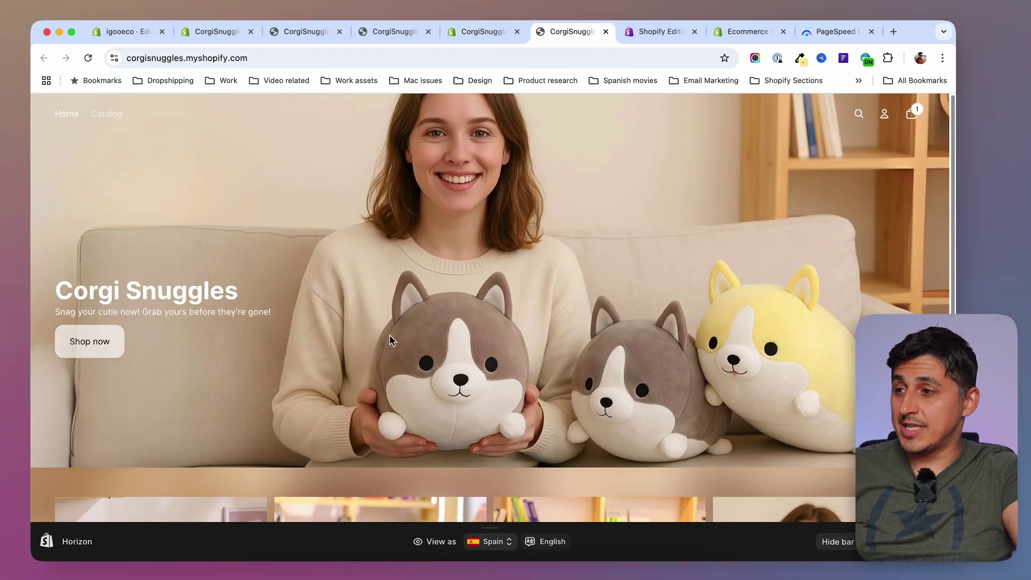
scroll(357, 356, "down", 6)
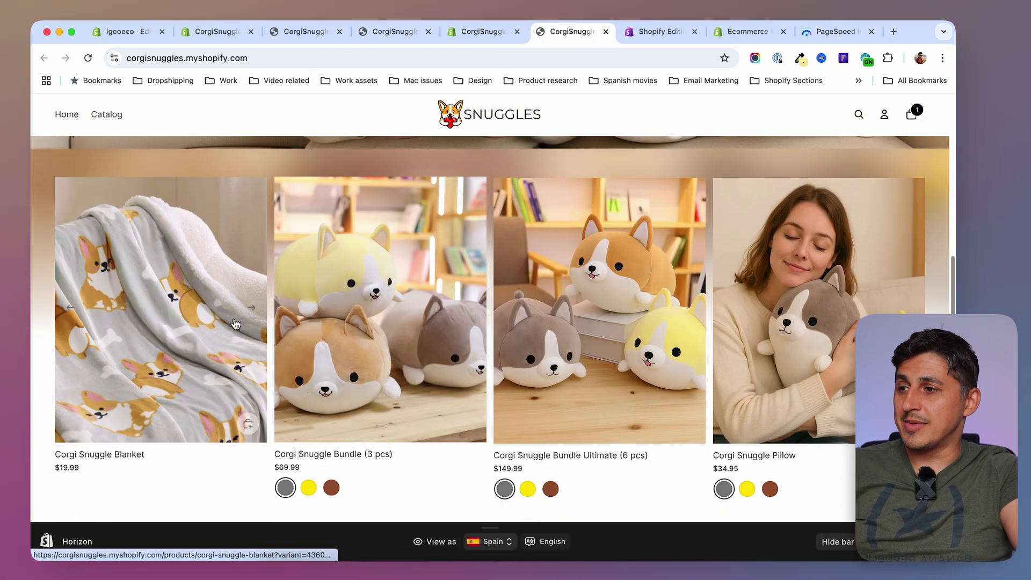
left_click(218, 308)
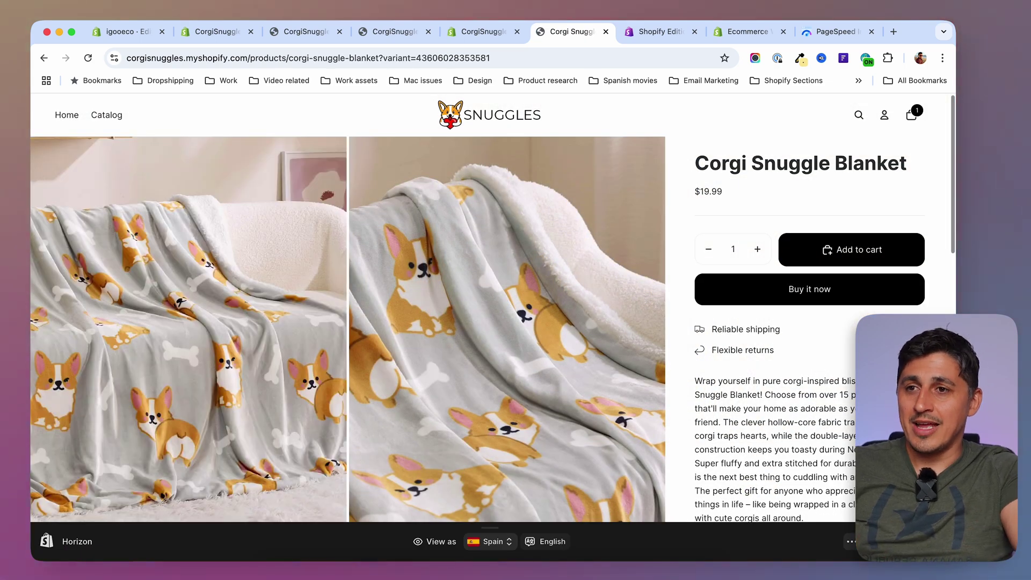
Step: View the cart drawer and its discount code field on the product page, closing and reopening the drawer
left_click(912, 115)
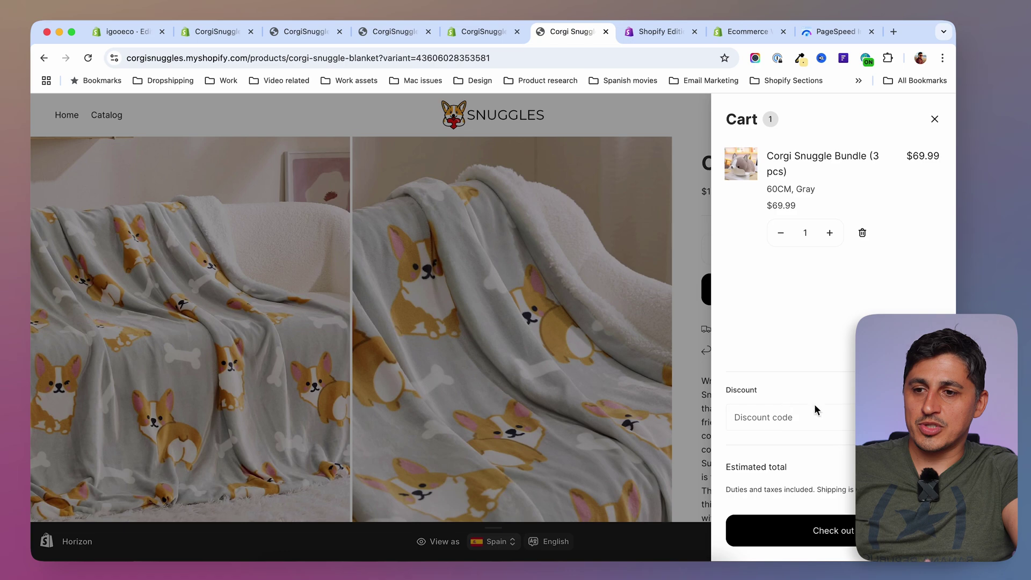
left_click(693, 137)
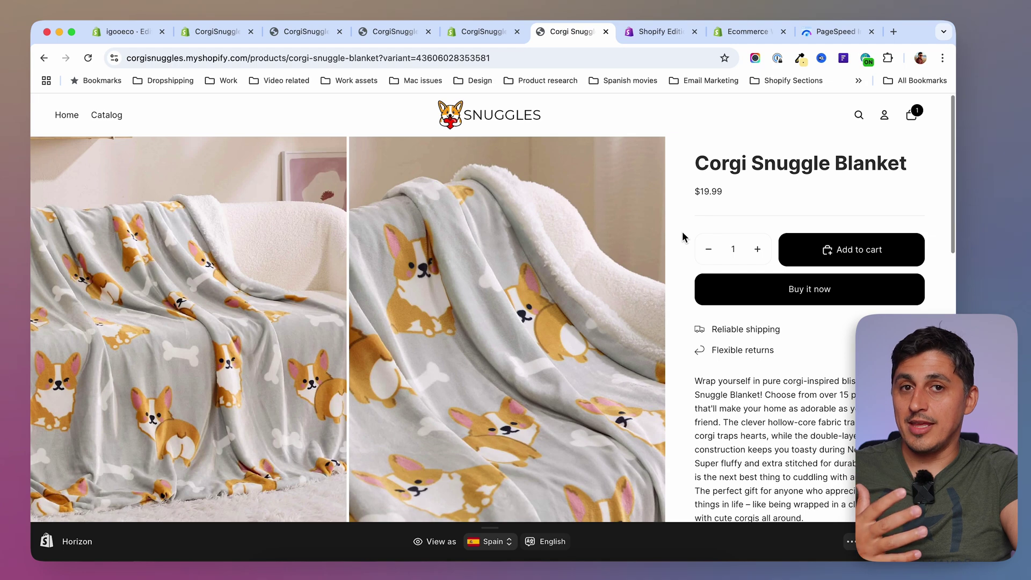
left_click(912, 115)
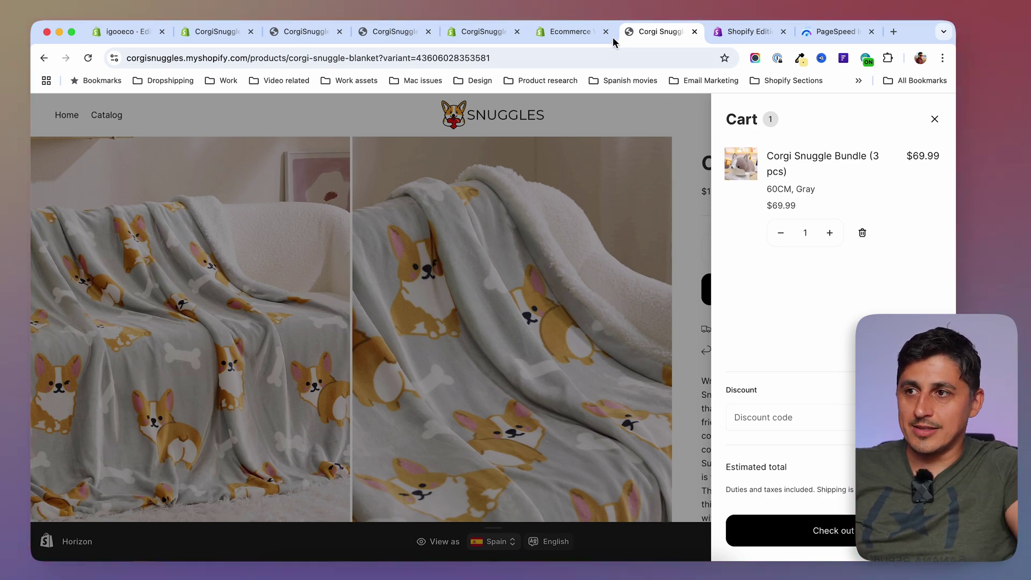
Step: Open the Heritage theme's page from the free themes in the Shopify Theme Store
left_click(585, 33)
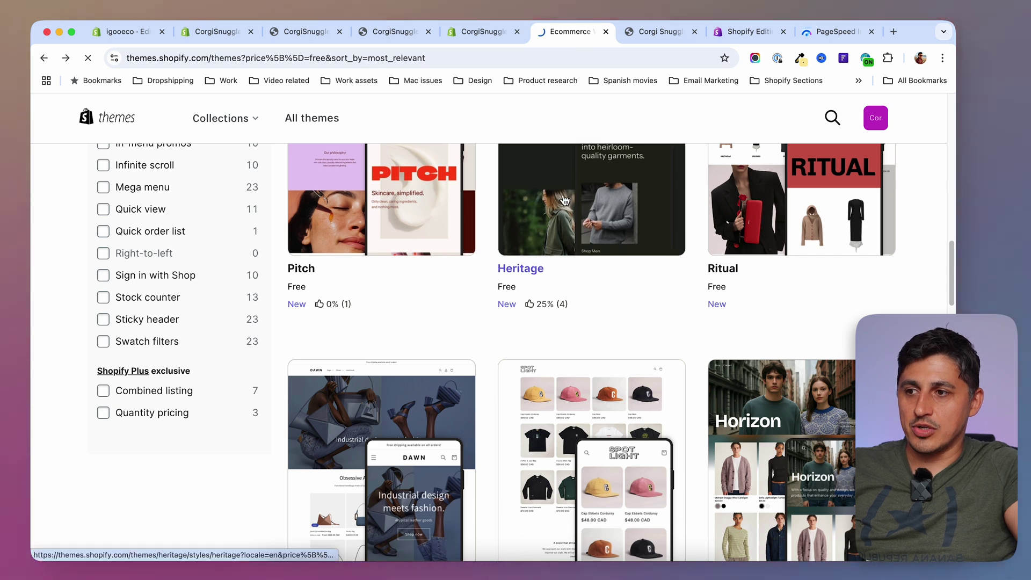
left_click(617, 202)
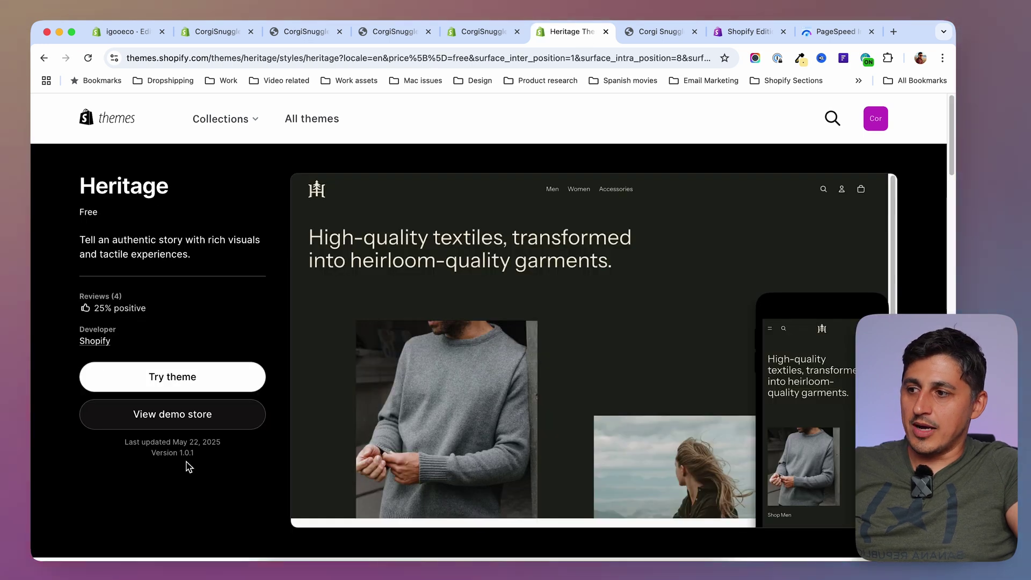